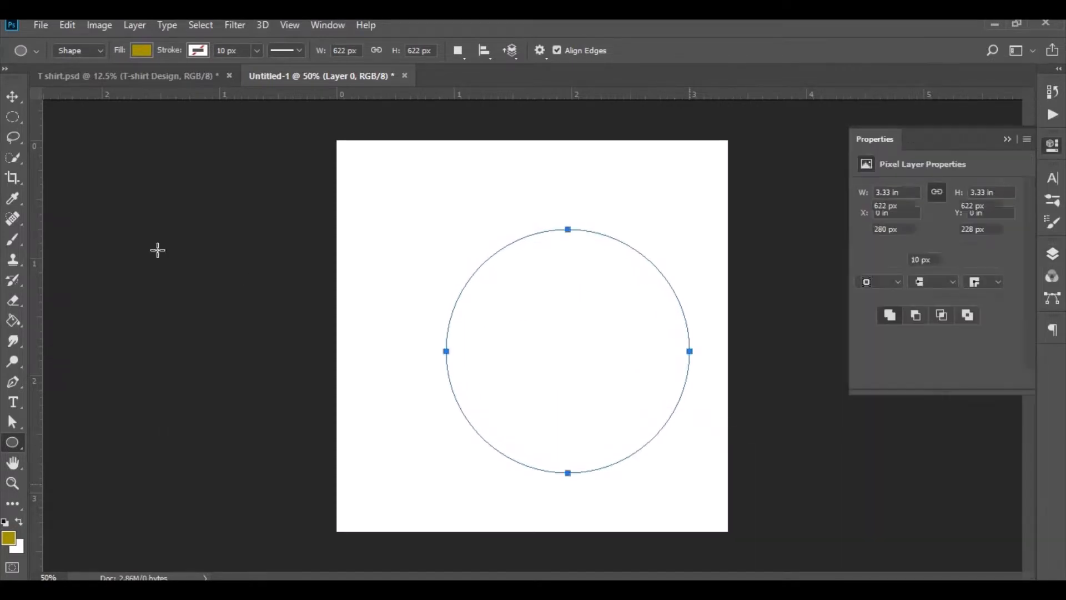
- Move the gold circle to the center of the canvas
left_click(13, 98)
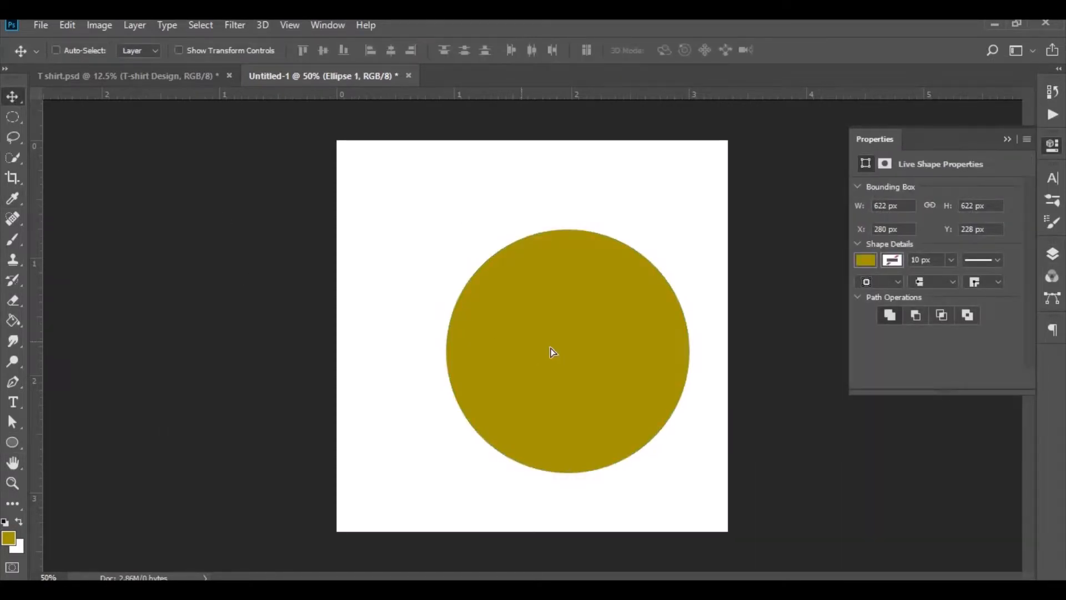
left_click_drag(553, 351, 520, 336)
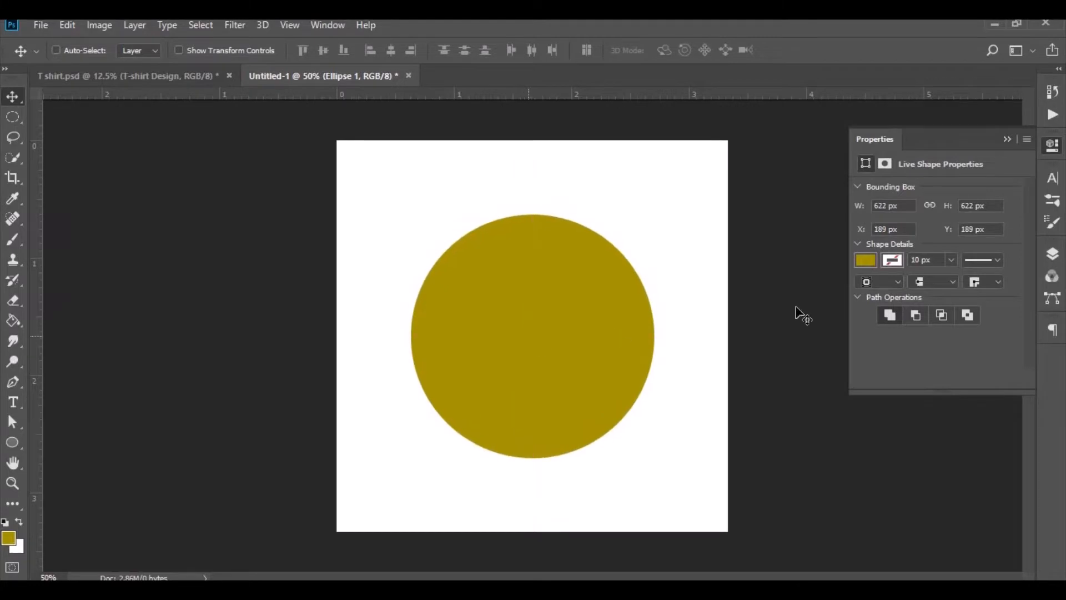
- Duplicate the circle layer and scale the copy down slightly with Free Transform
left_click(1052, 254)
left_click_drag(961, 219, 988, 562)
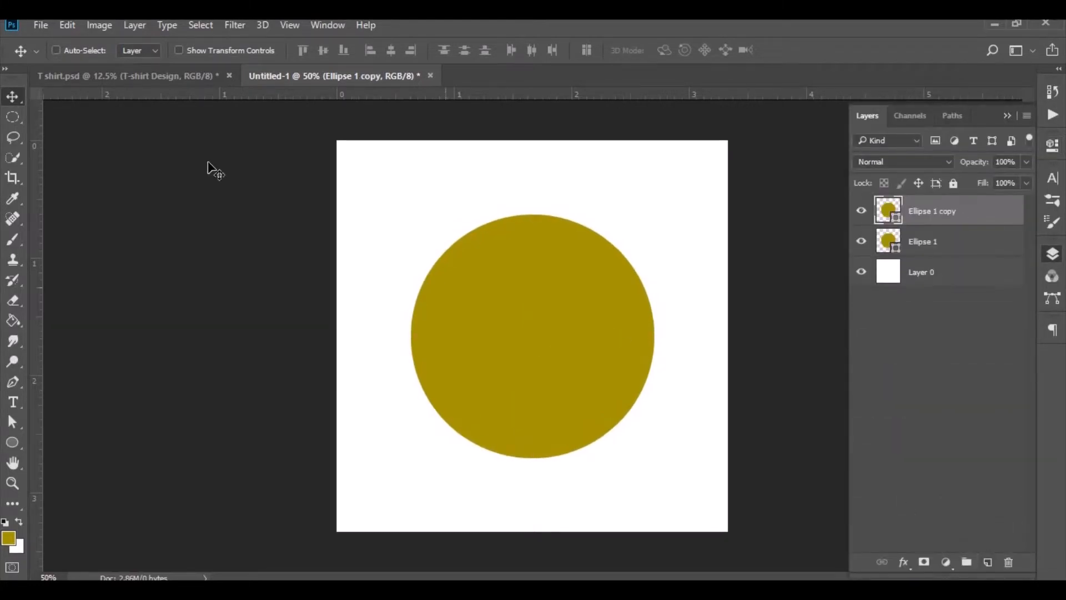
left_click(74, 29)
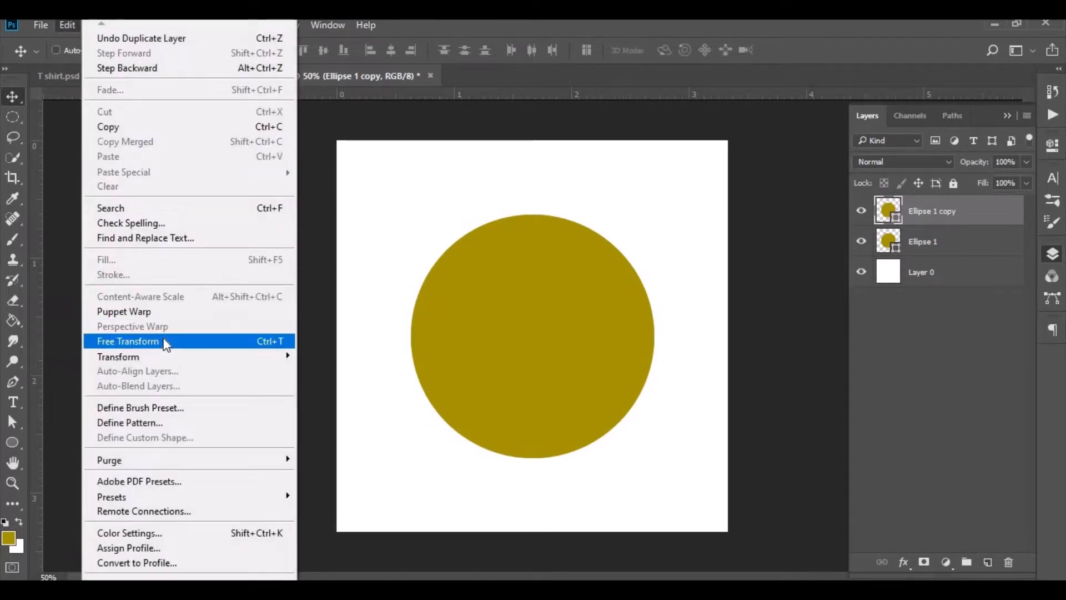
left_click(139, 341)
left_click_drag(656, 457, 640, 453)
left_click(685, 54)
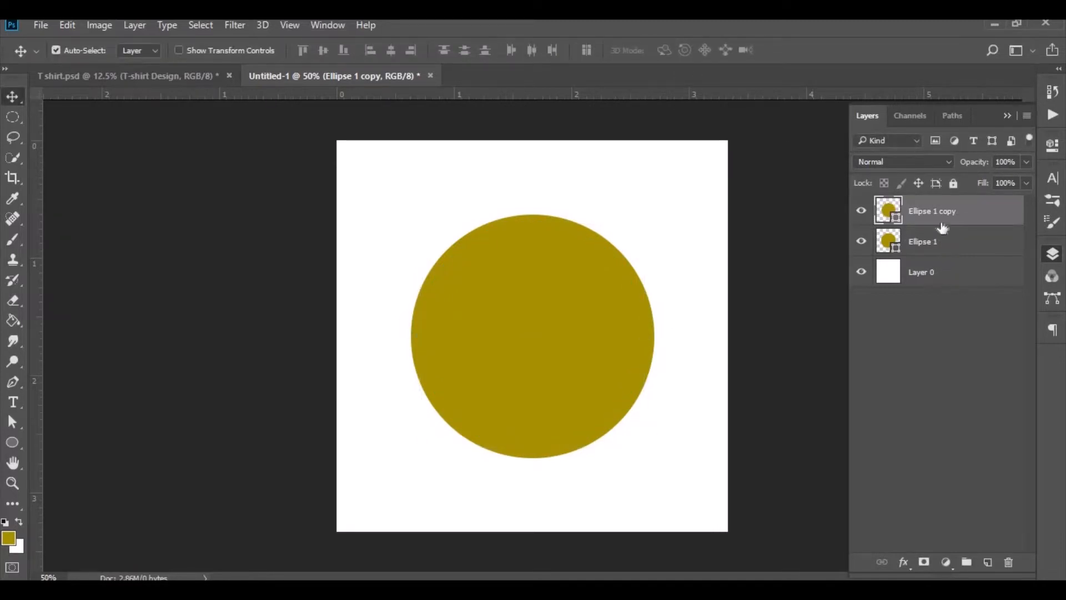
- Duplicate the copied circle layer and scale the new copy down to about 87%
left_click_drag(943, 223, 993, 561)
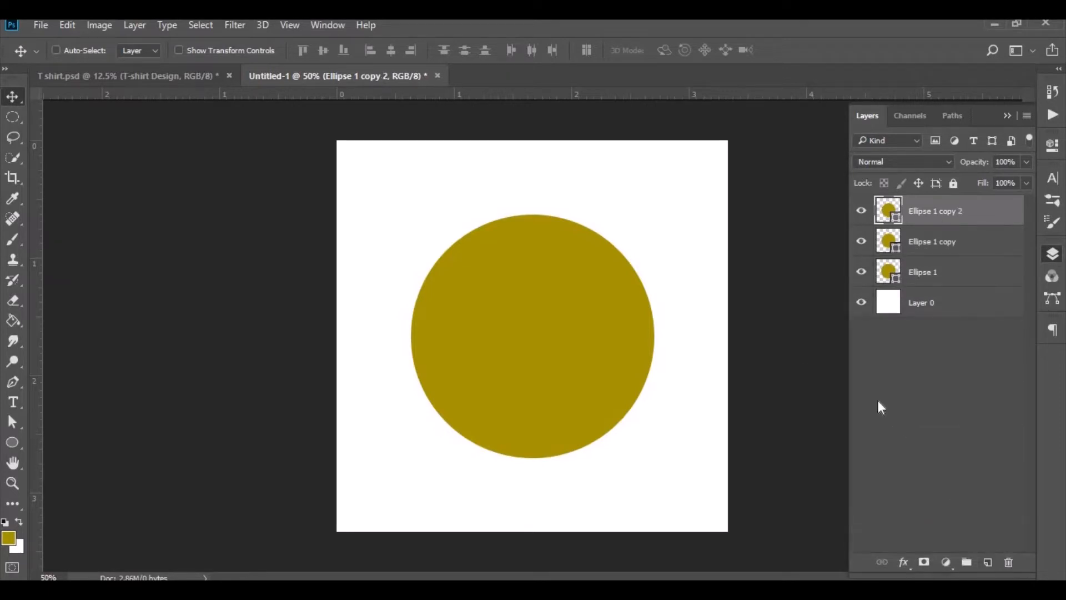
left_click(67, 25)
left_click(161, 340)
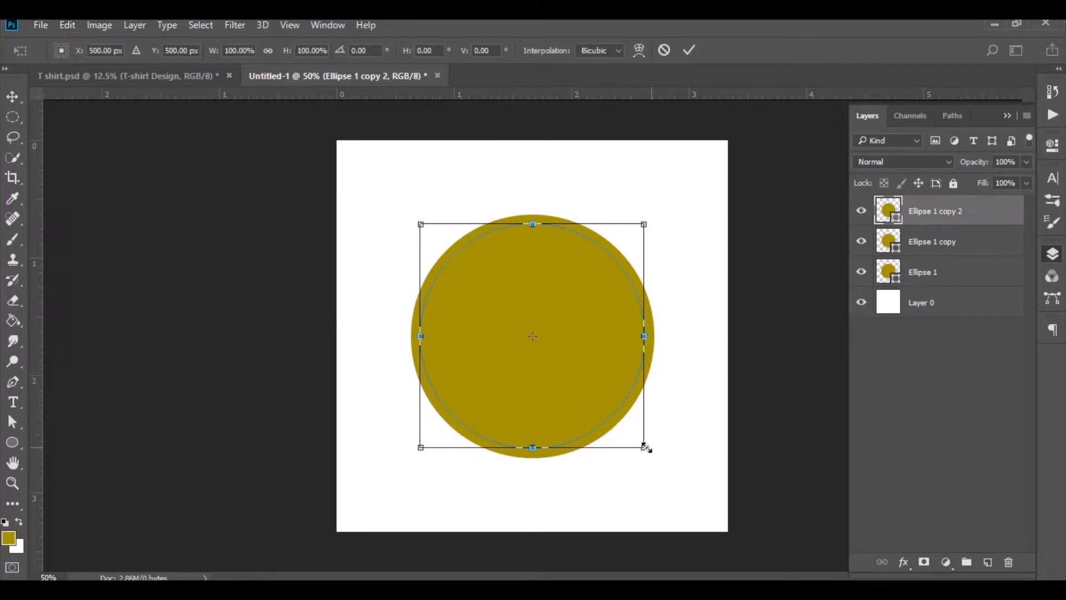
left_click_drag(646, 448, 620, 440)
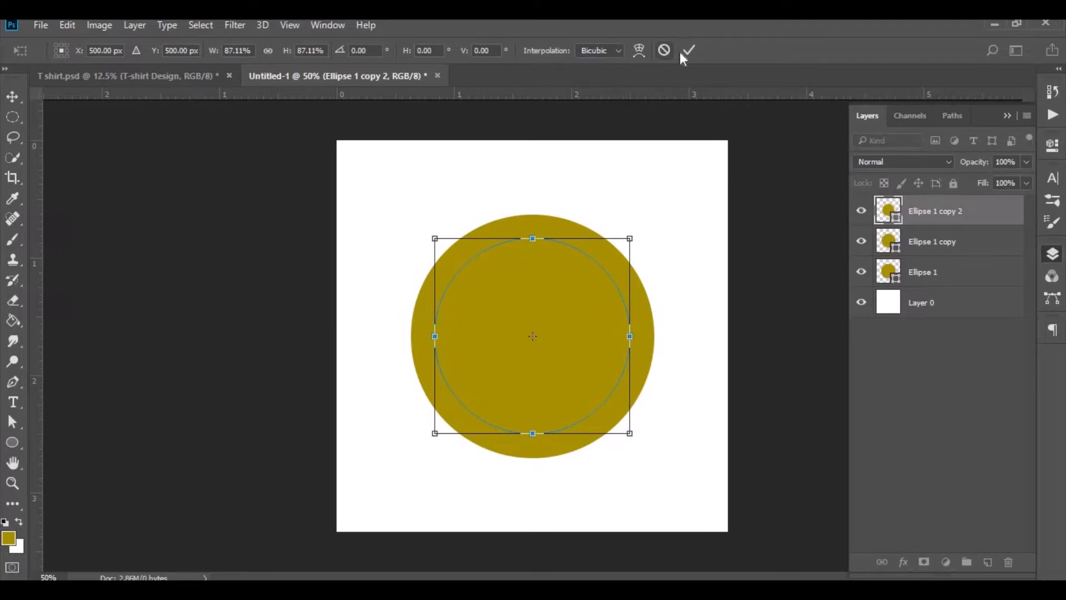
left_click(689, 50)
- Change the fill color of the middle circle layer (Ellipse 1 copy) to white #ffffff
double_click(888, 242)
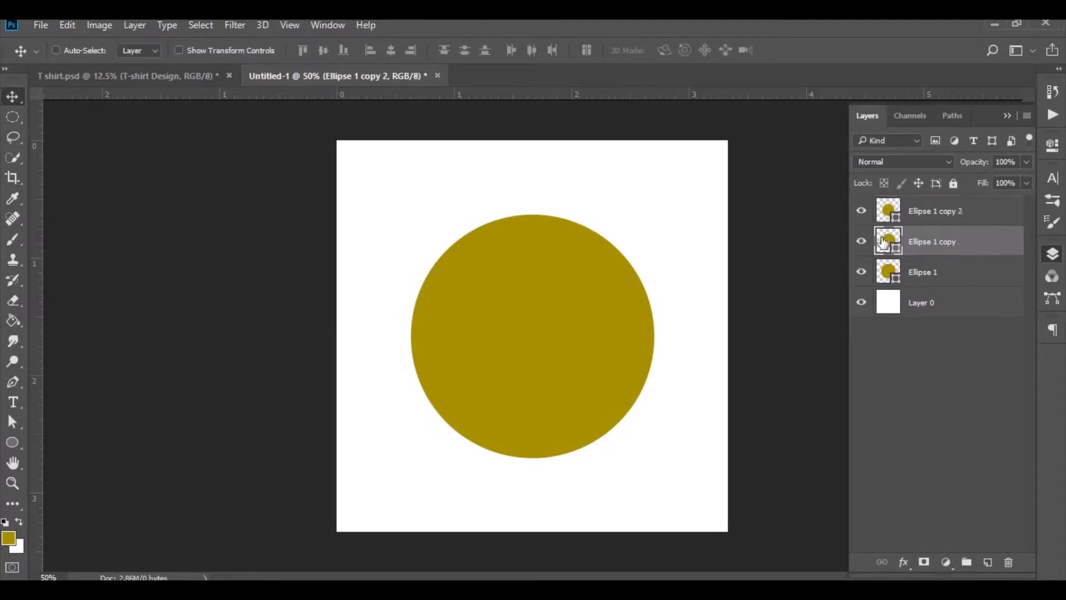
left_click(620, 203)
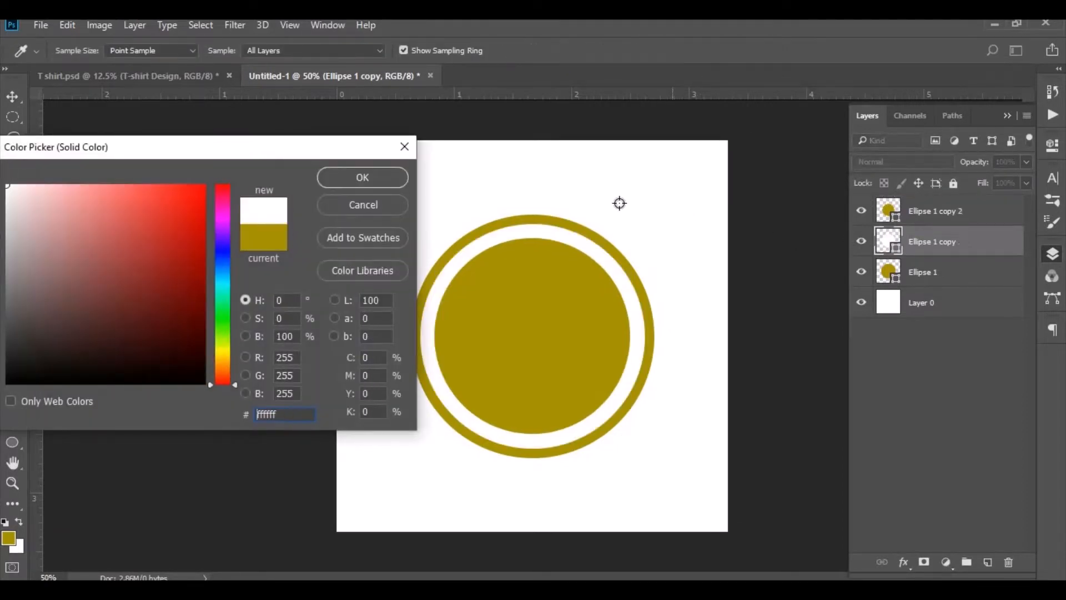
left_click(359, 175)
- Enlarge the innermost gold circle slightly with Free Transform so the white ring becomes thinner
left_click(917, 216)
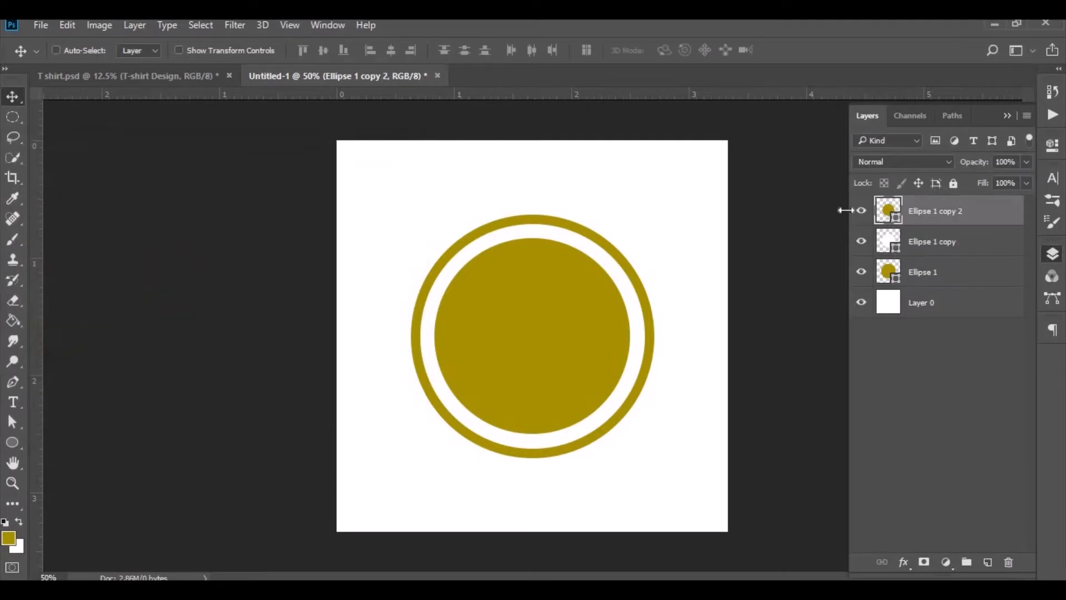
key("ctrl+t")
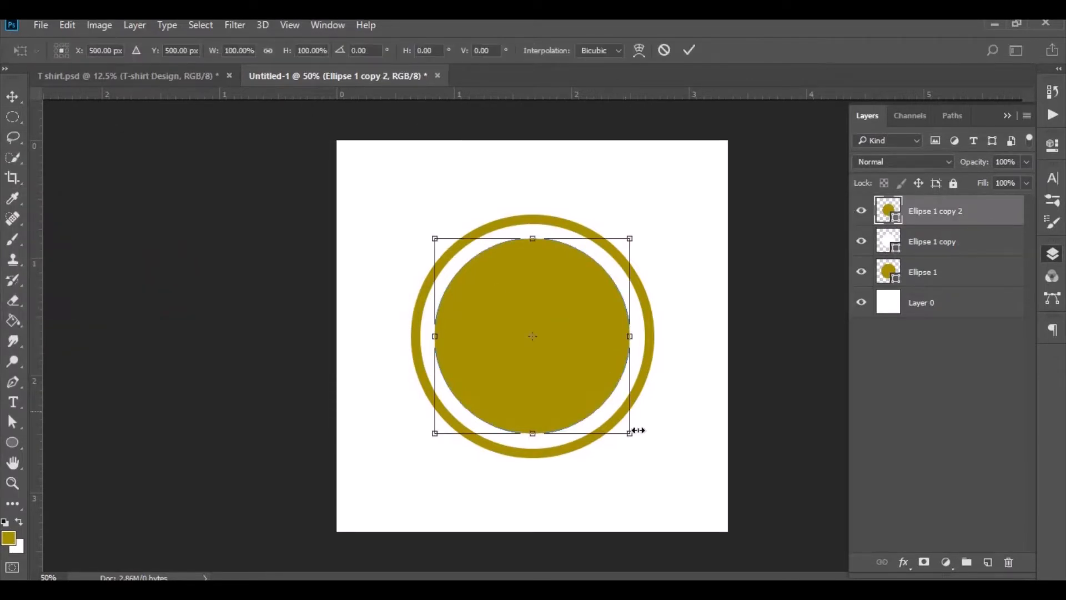
left_click_drag(628, 433, 638, 434)
left_click(689, 53)
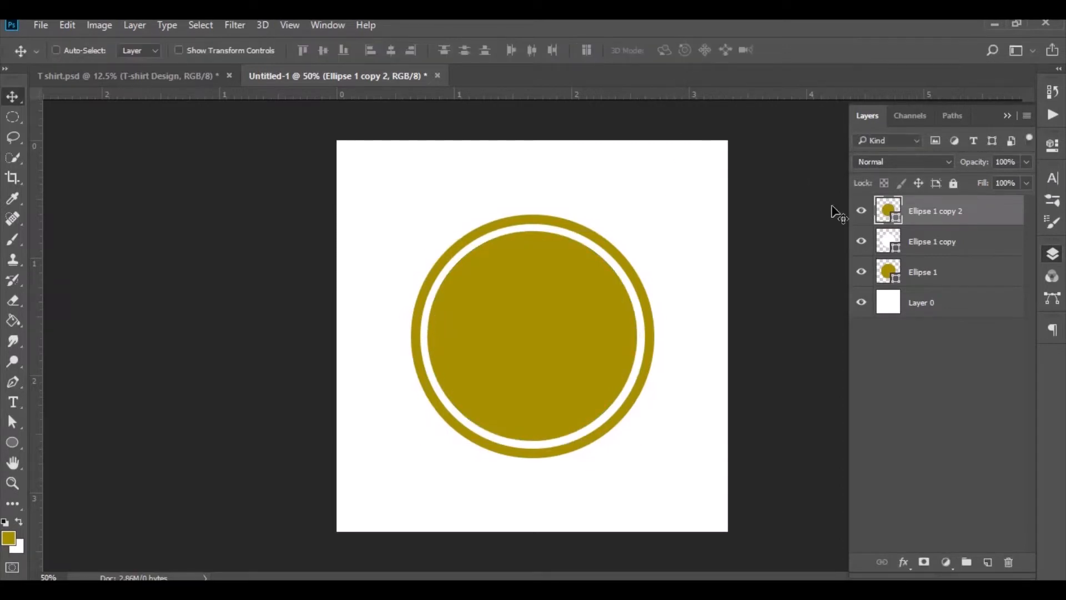
- Select all three circle layers and move them up slightly on the canvas
left_click(922, 276, "shift")
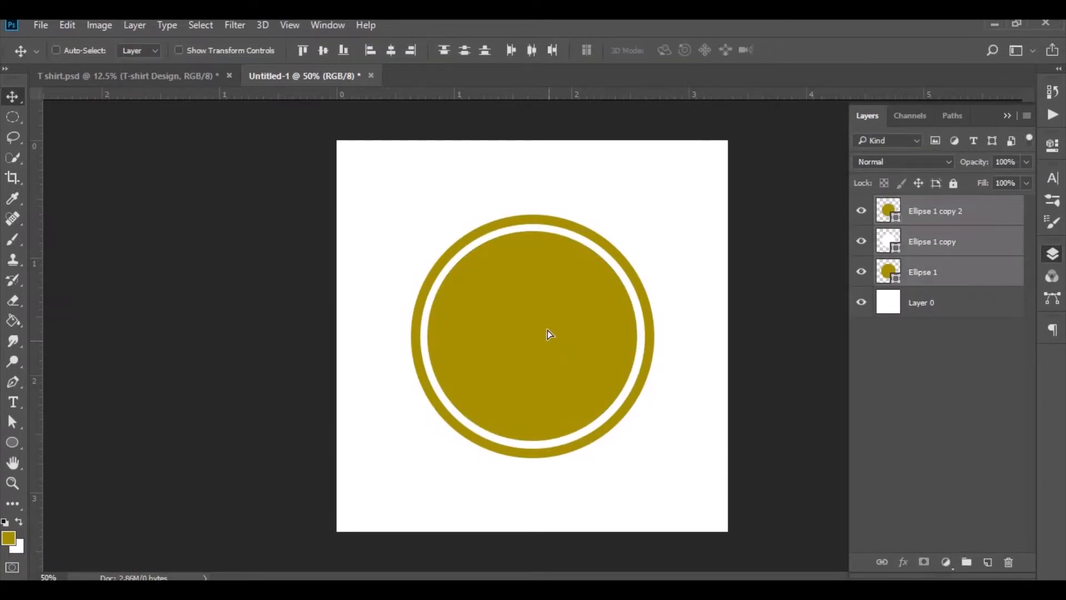
left_click_drag(548, 329, 548, 320)
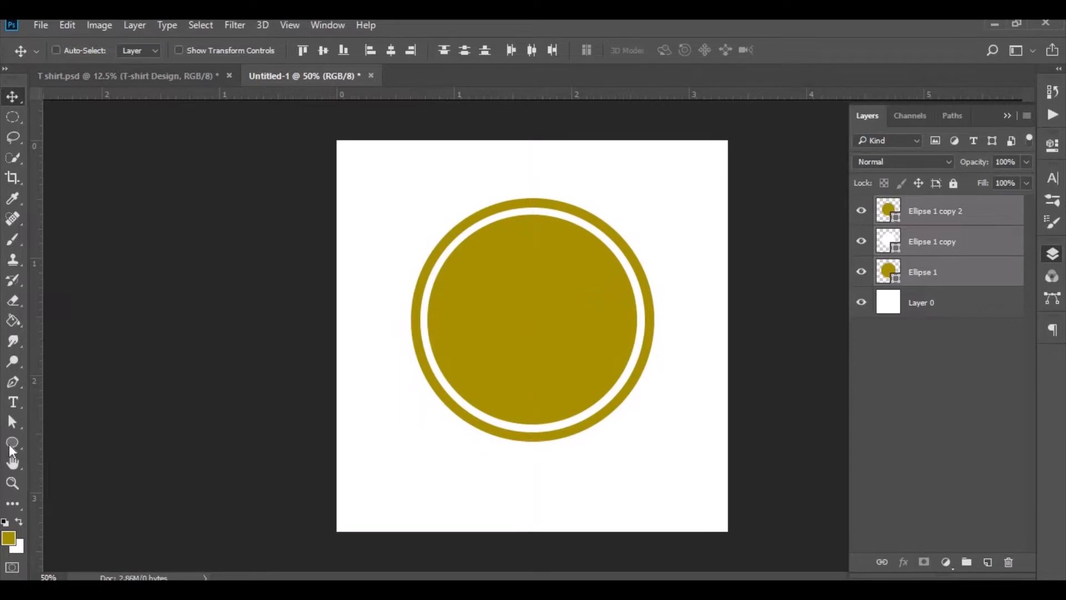
- Draw a sound-wave custom shape about 344 x 167 px over the right half of the circle
left_click(12, 445)
right_click(12, 444)
left_click(74, 517)
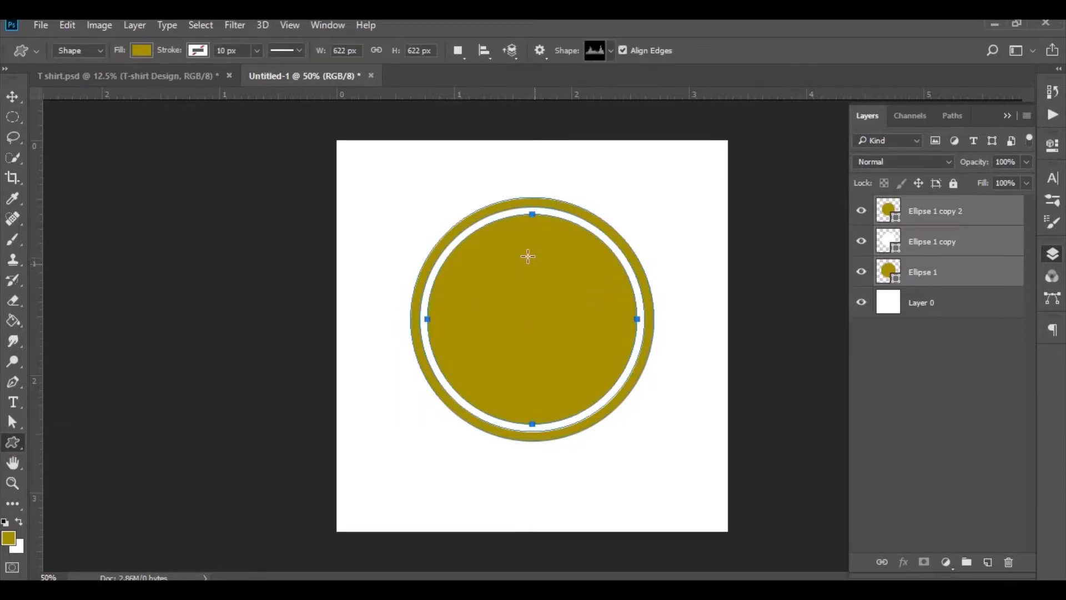
left_click_drag(538, 259, 671, 348)
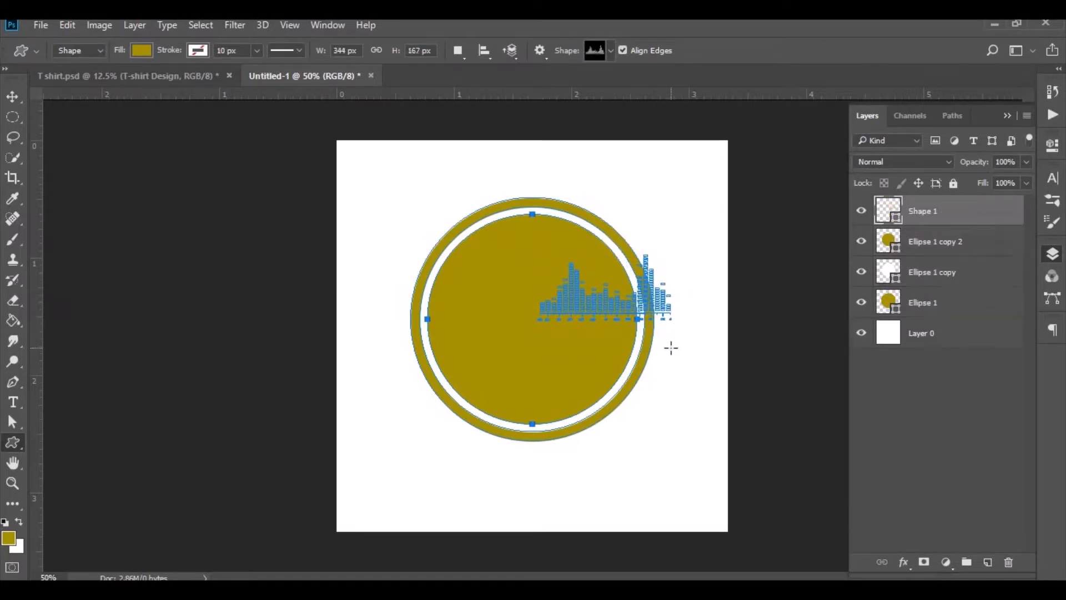
- Set the sound-wave shape's fill color to white
double_click(887, 213)
left_click(467, 186)
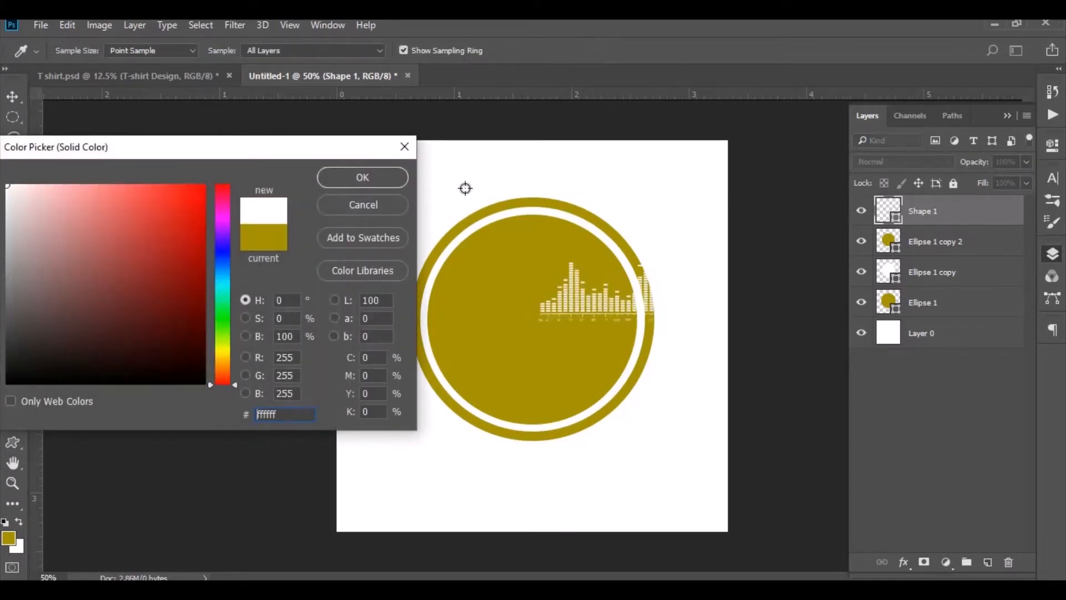
left_click(328, 185)
- Move the sound-wave shape into the circle and scale it down to about 74%
left_click(12, 96)
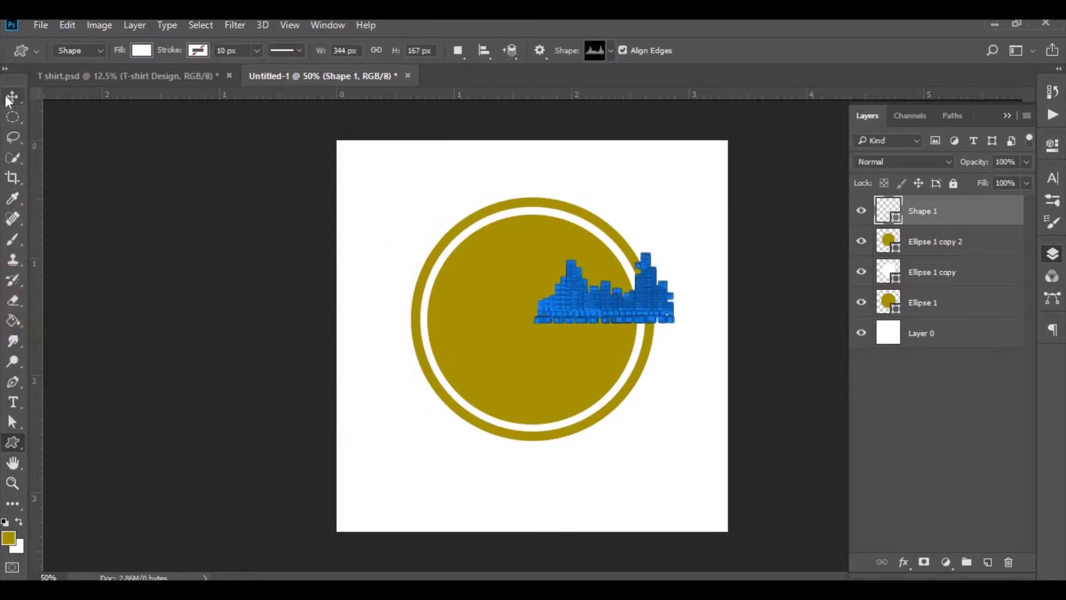
left_click_drag(573, 308, 564, 298)
key("ctrl")
key("ctrl+t")
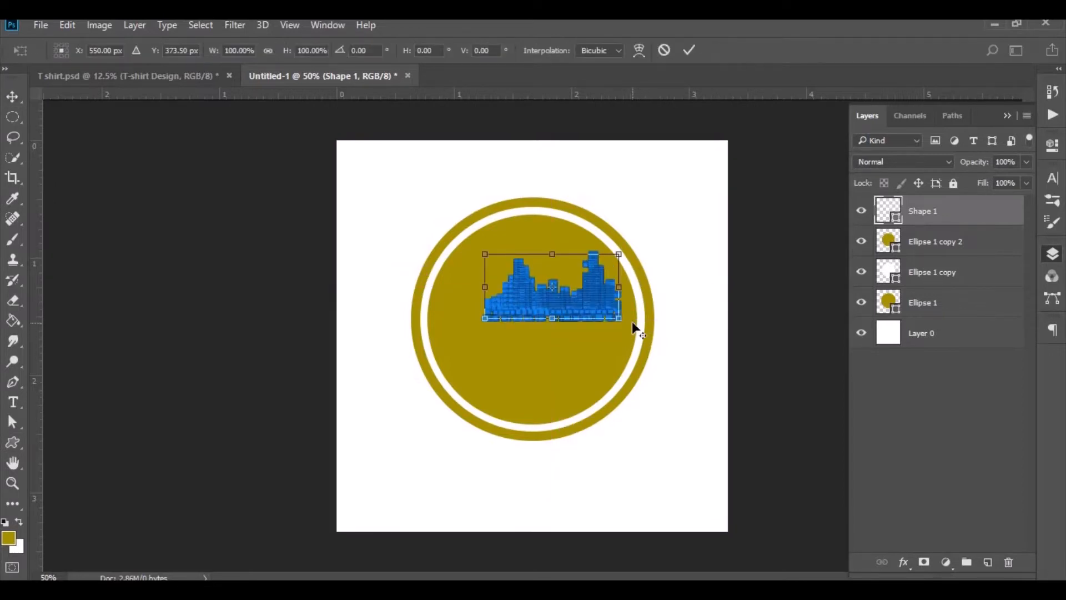
left_click_drag(620, 320, 600, 310)
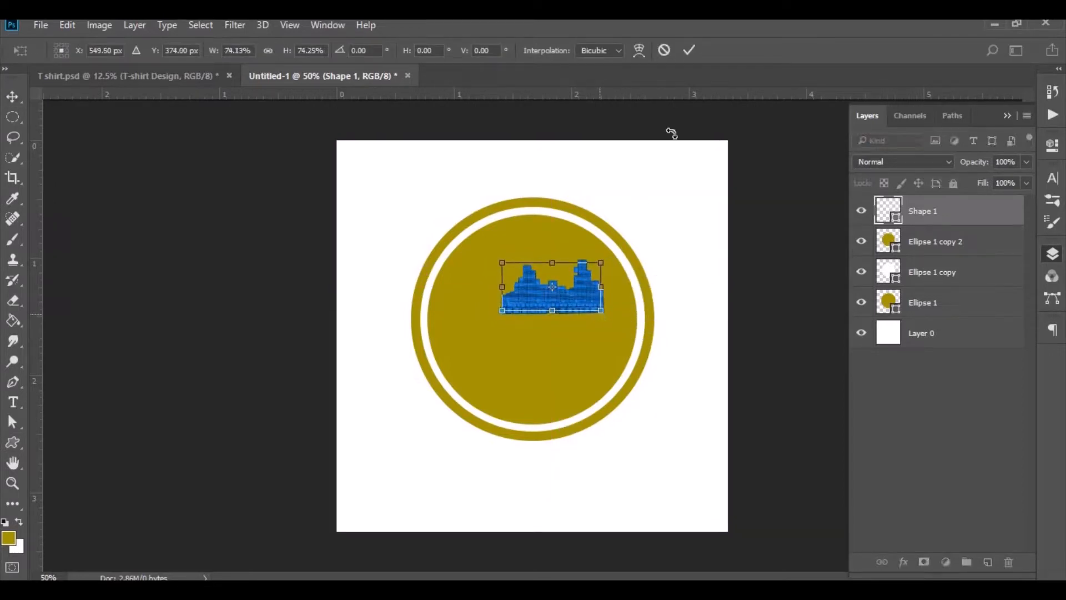
left_click(692, 54)
- Duplicate the sound-wave shape, flip the copy horizontally and place it to the left of the original
left_click_drag(922, 214, 988, 562)
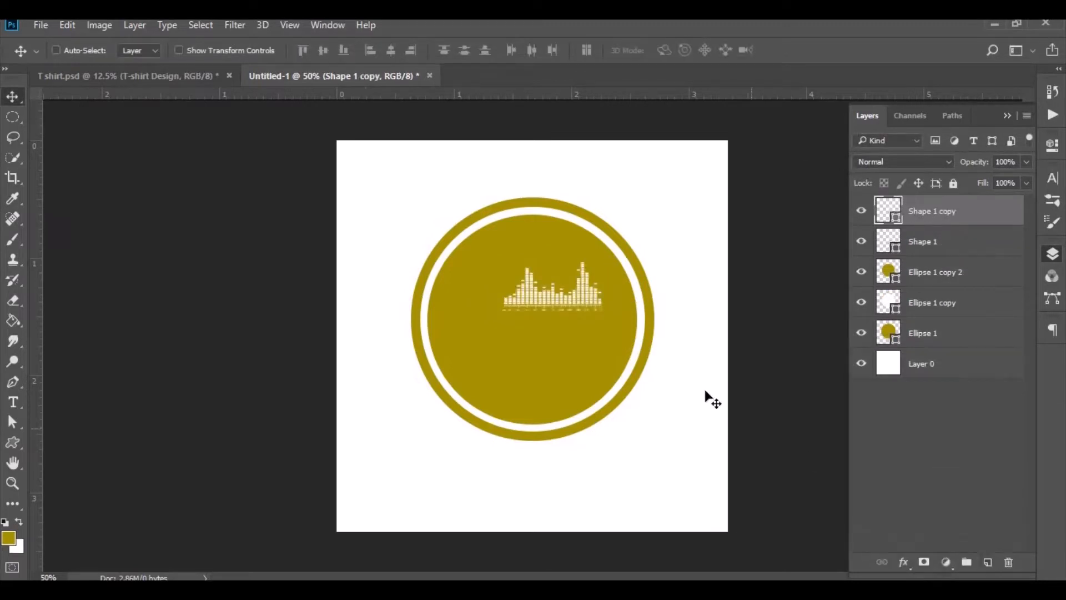
left_click(63, 26)
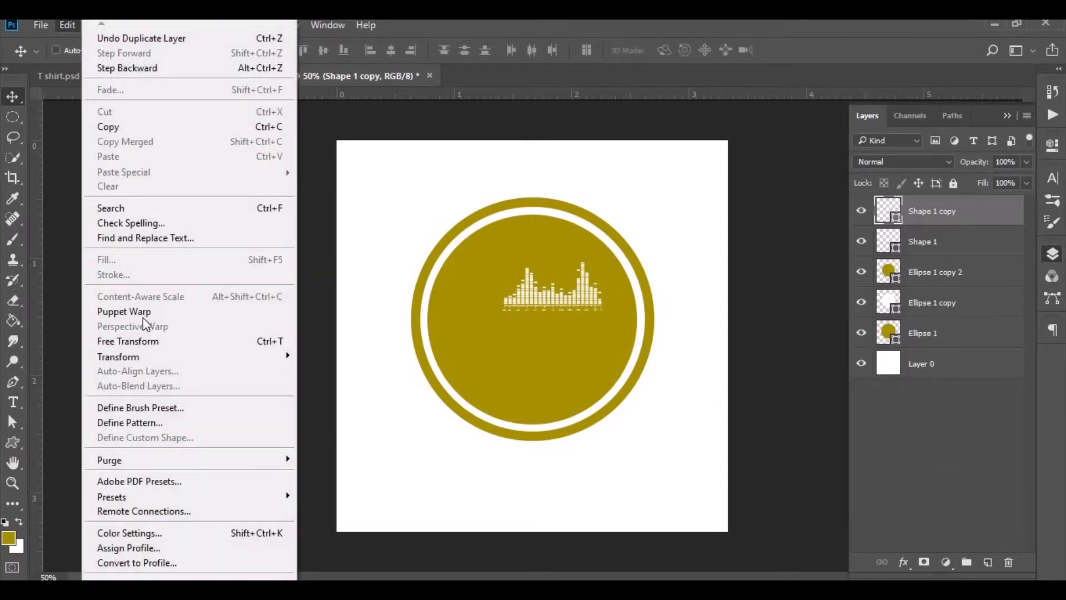
left_click(151, 342)
right_click(533, 290)
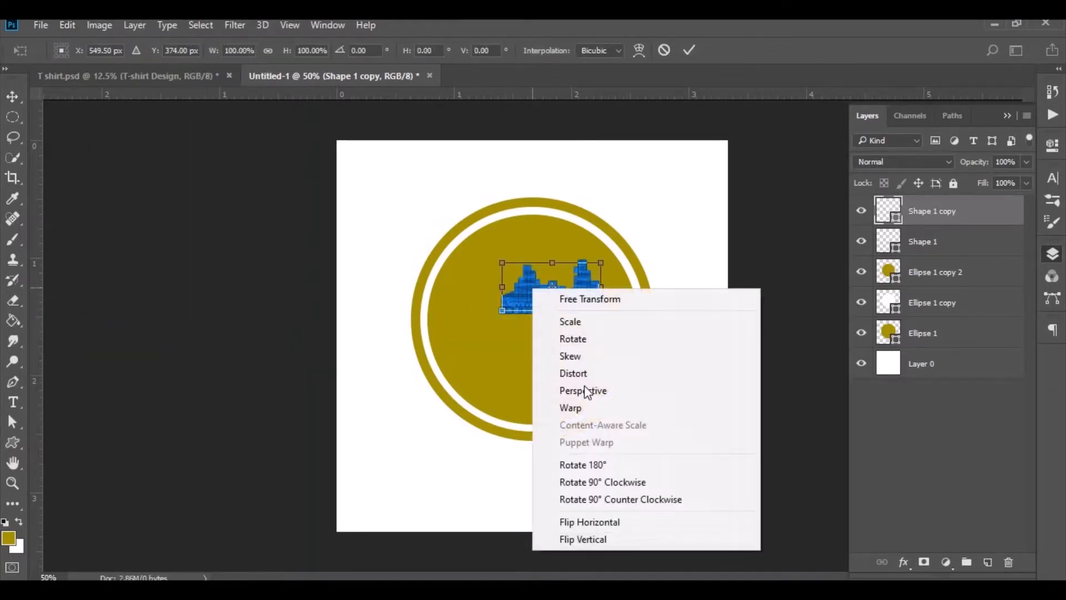
left_click(605, 521)
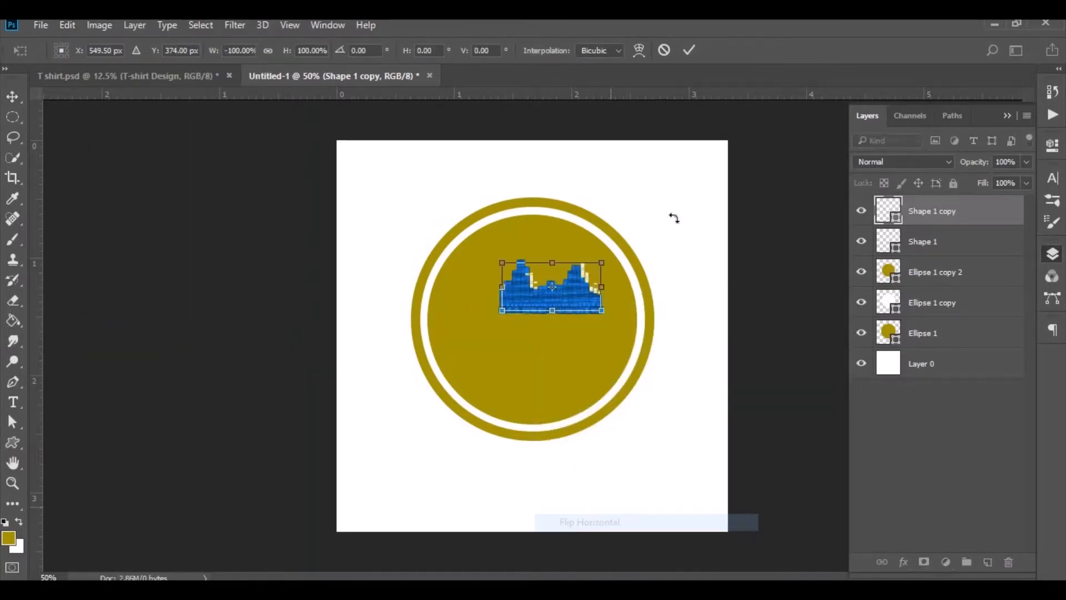
left_click(689, 50)
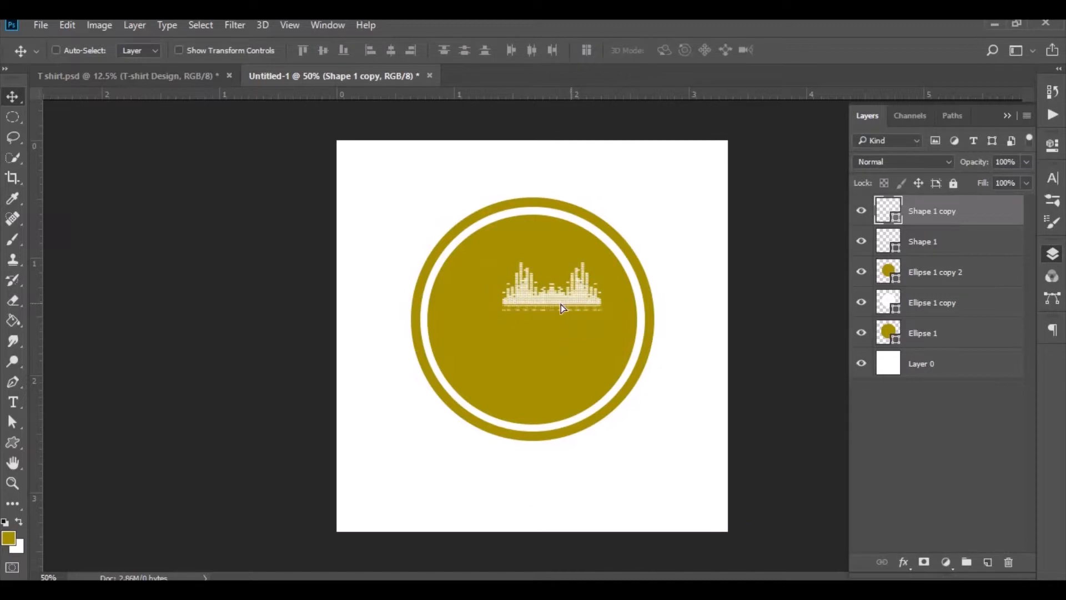
left_click_drag(561, 304, 476, 299)
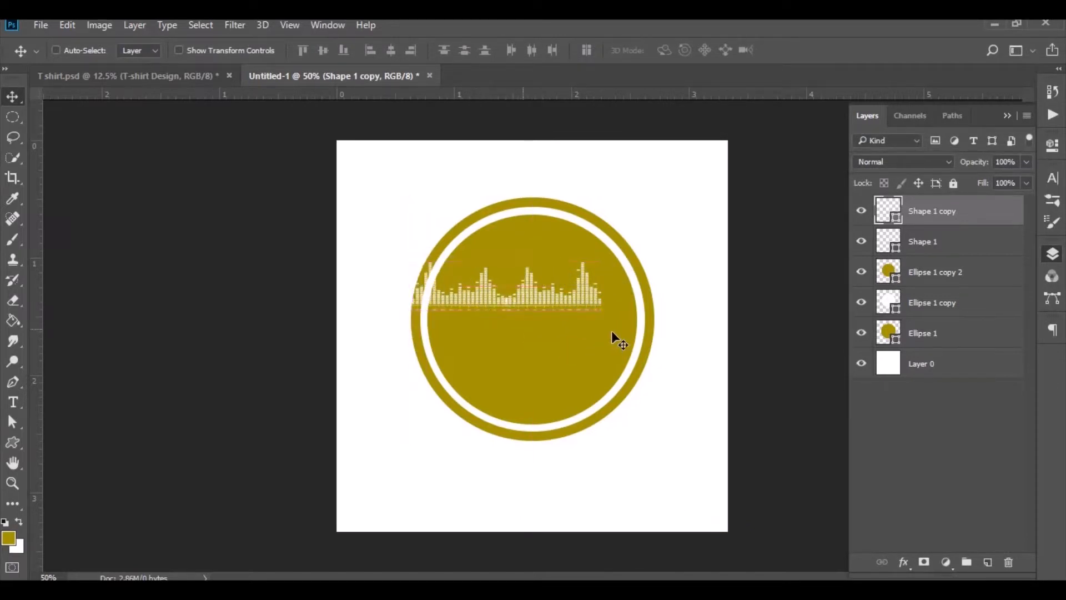
- Select both sound-wave layers, scale them to about 97%, and center them across the top of the circle
left_click(937, 245, "shift")
key("ctrl+t")
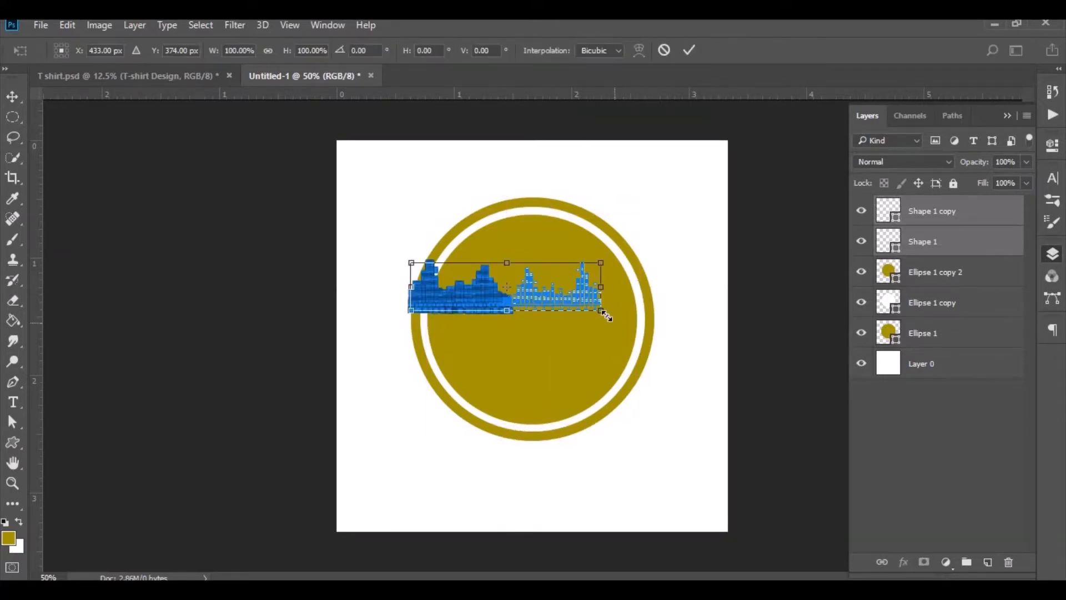
mouse_move(599, 312)
left_mouse_down()
mouse_move(580, 314)
mouse_move(597, 312)
left_mouse_up()
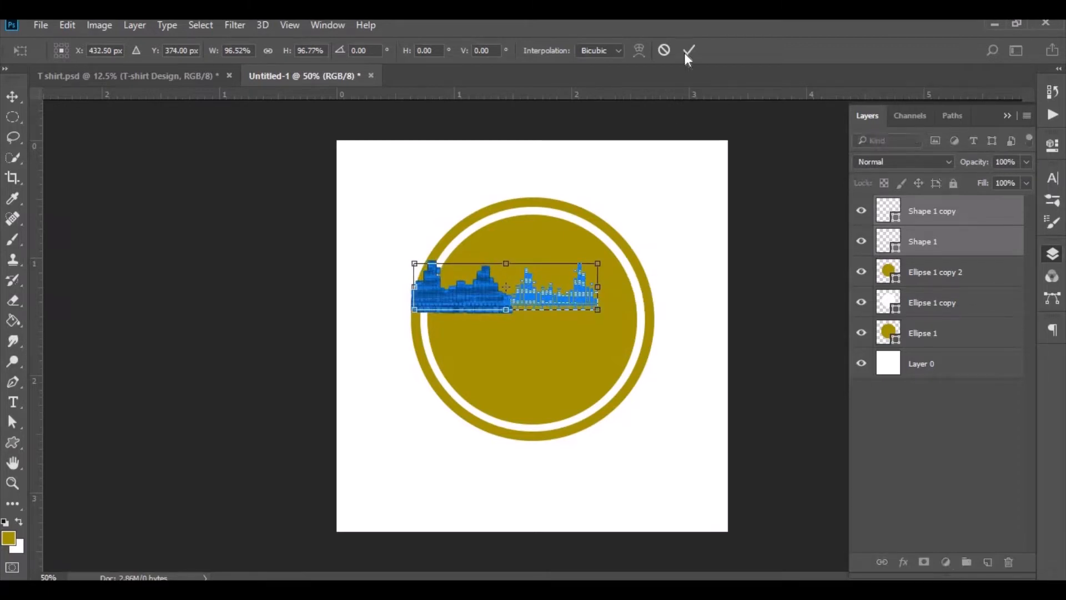
key("Return")
left_click_drag(521, 297, 538, 301)
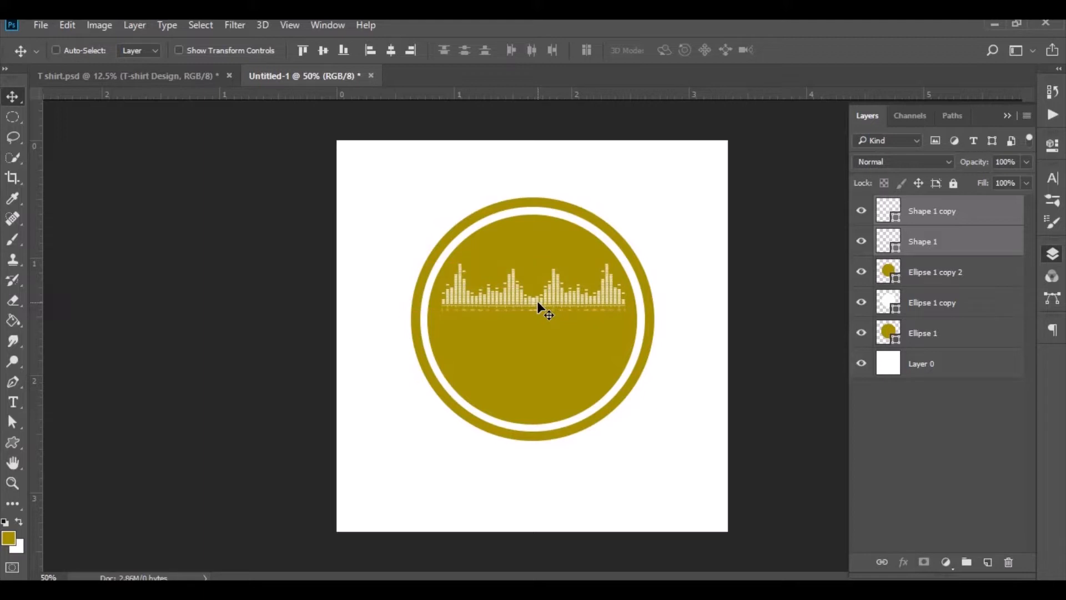
- Add a Gradient Overlay layer style to the outer ring layer
right_click(925, 335)
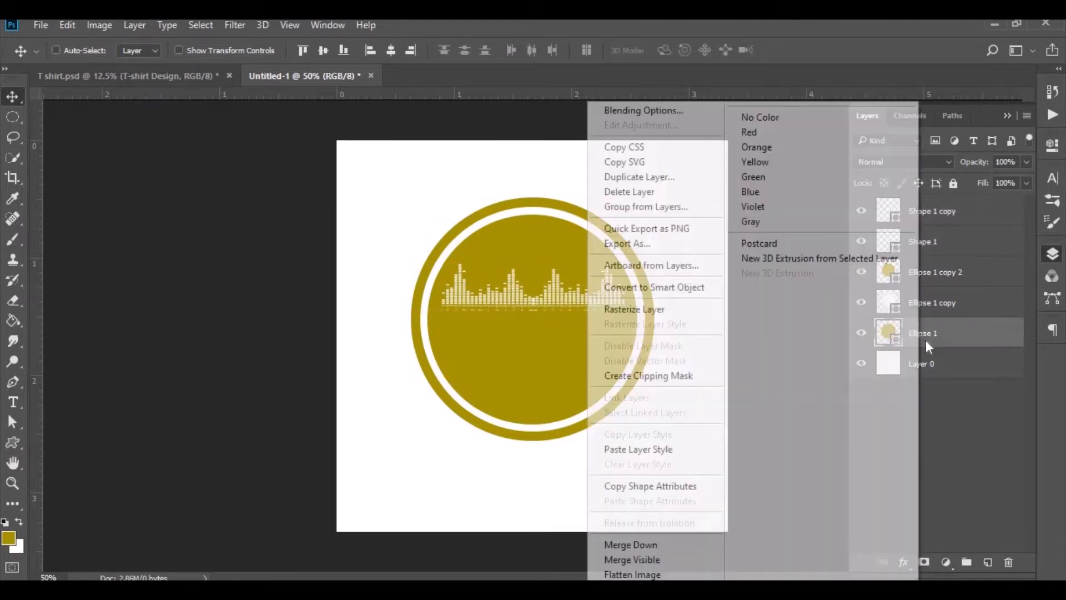
left_click(661, 110)
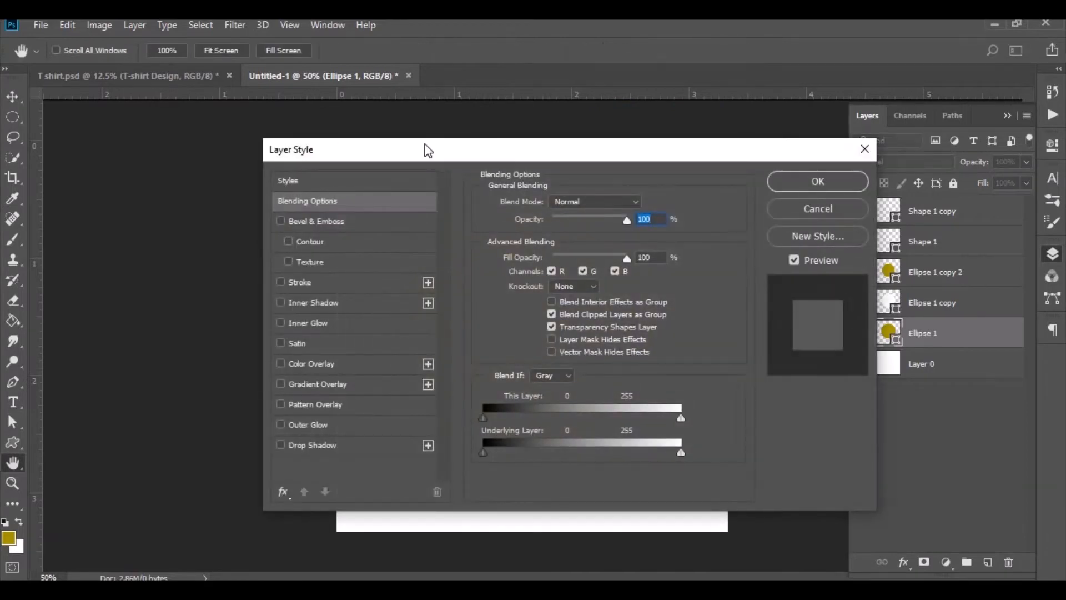
left_click_drag(427, 150, 789, 132)
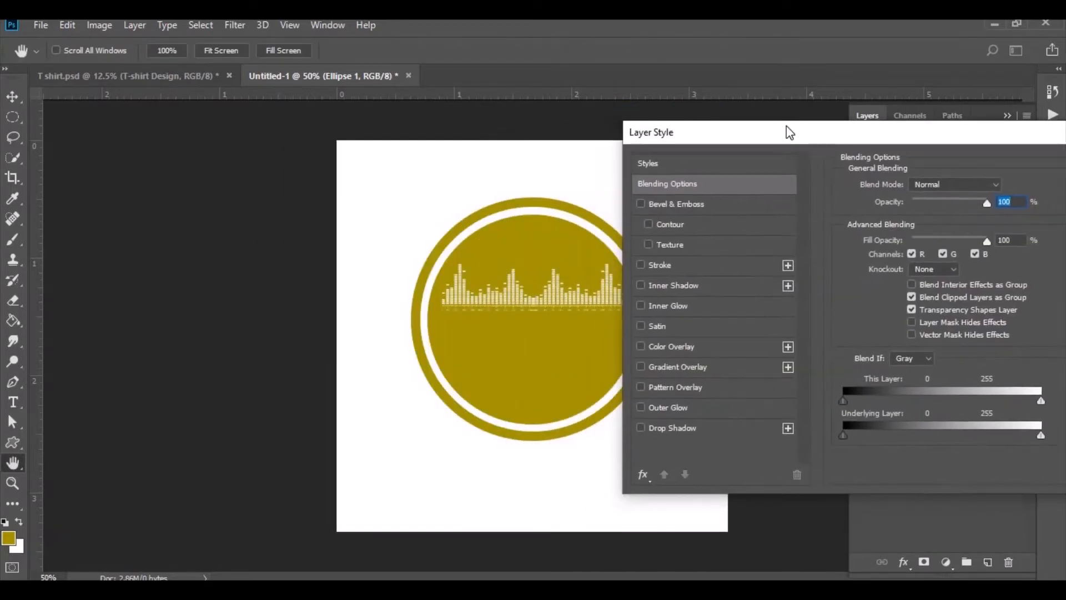
left_click(735, 367)
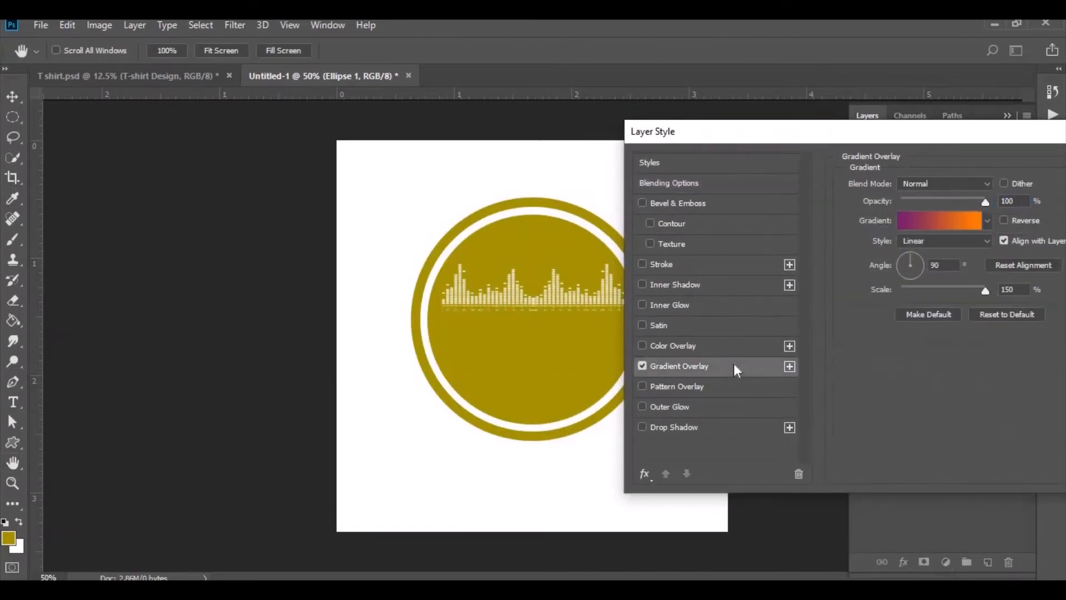
- Set the gradient's stops to #6f156c and #fd7c00 and apply the layer style
left_click(940, 218)
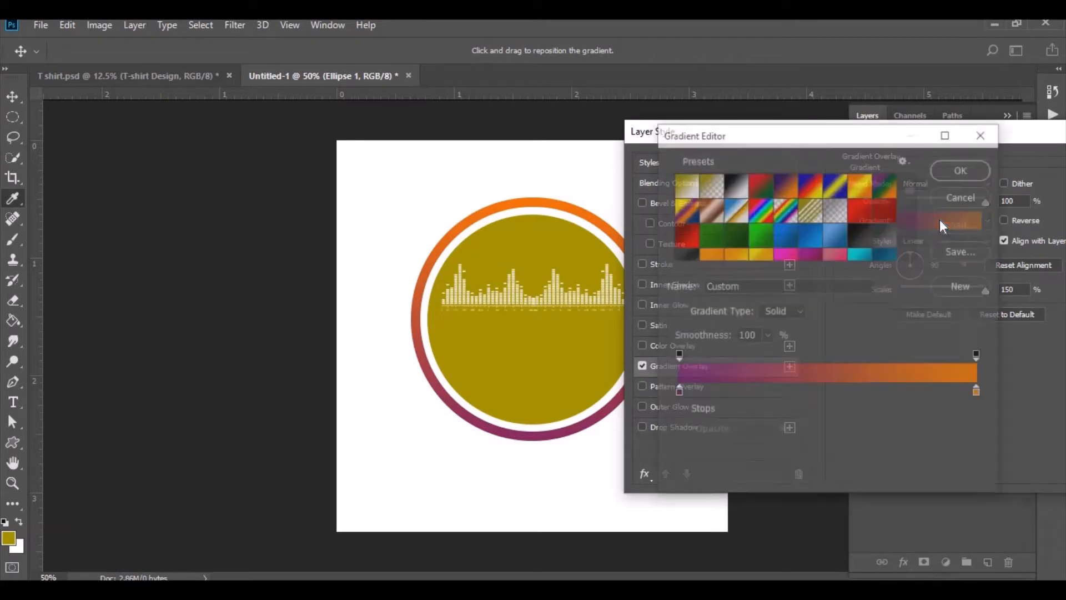
left_click(677, 393)
left_click(750, 458)
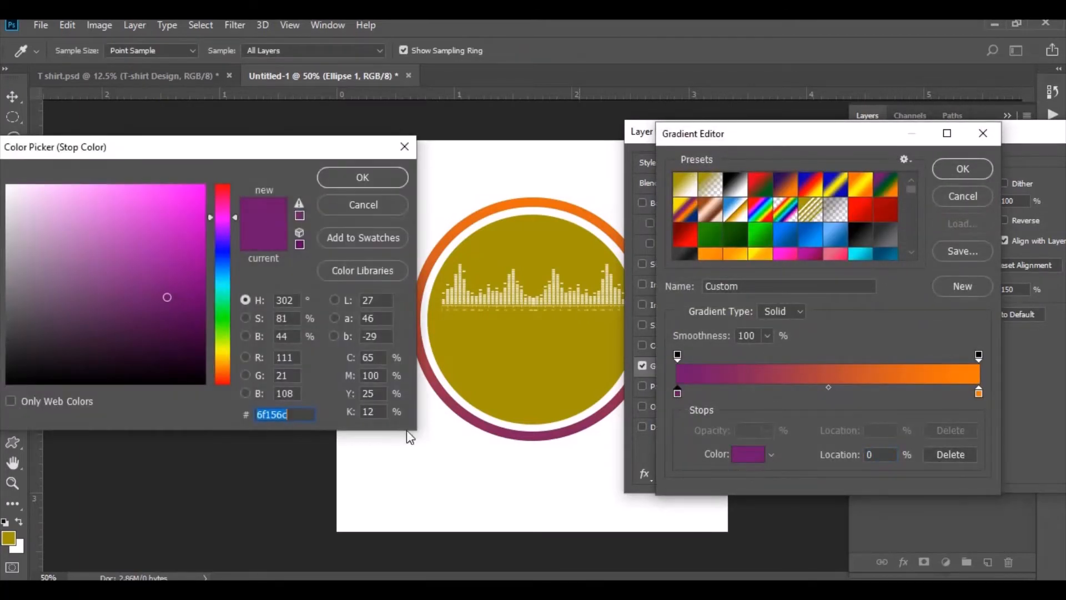
left_click(361, 177)
left_click(979, 393)
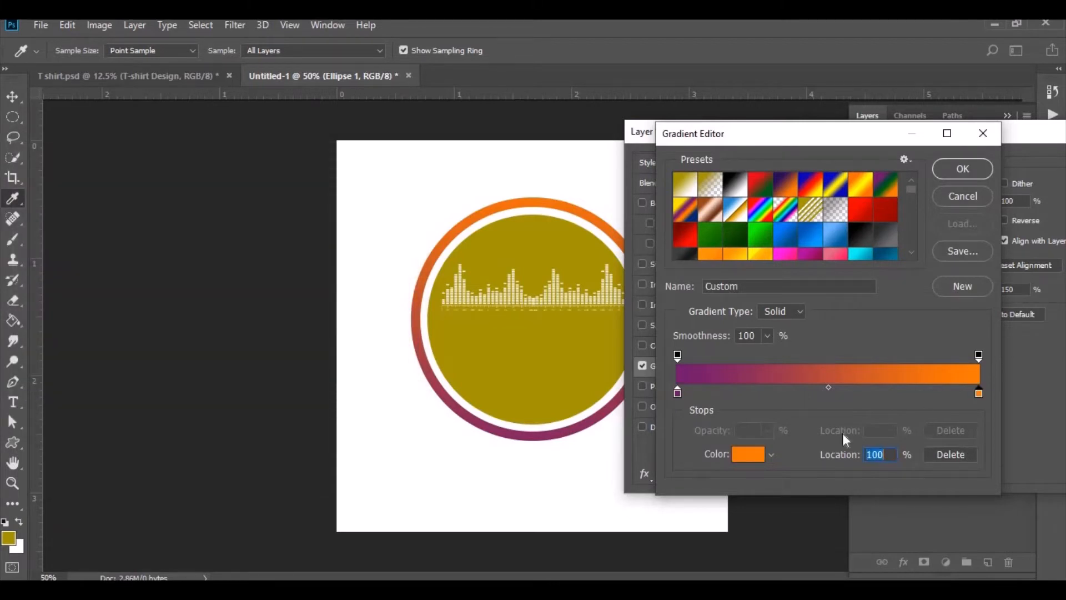
left_click(753, 458)
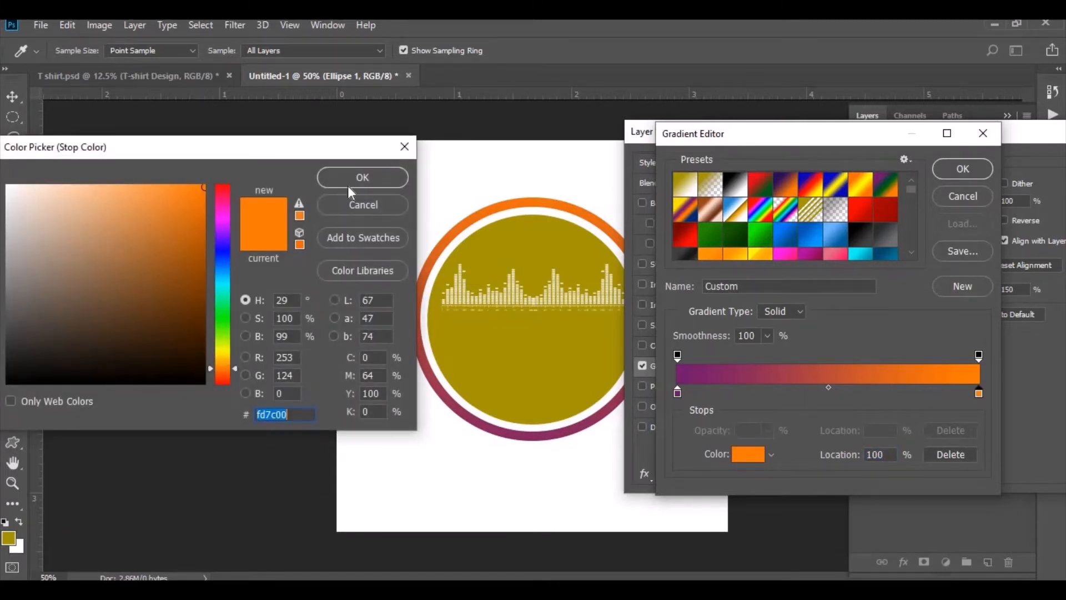
left_click(362, 179)
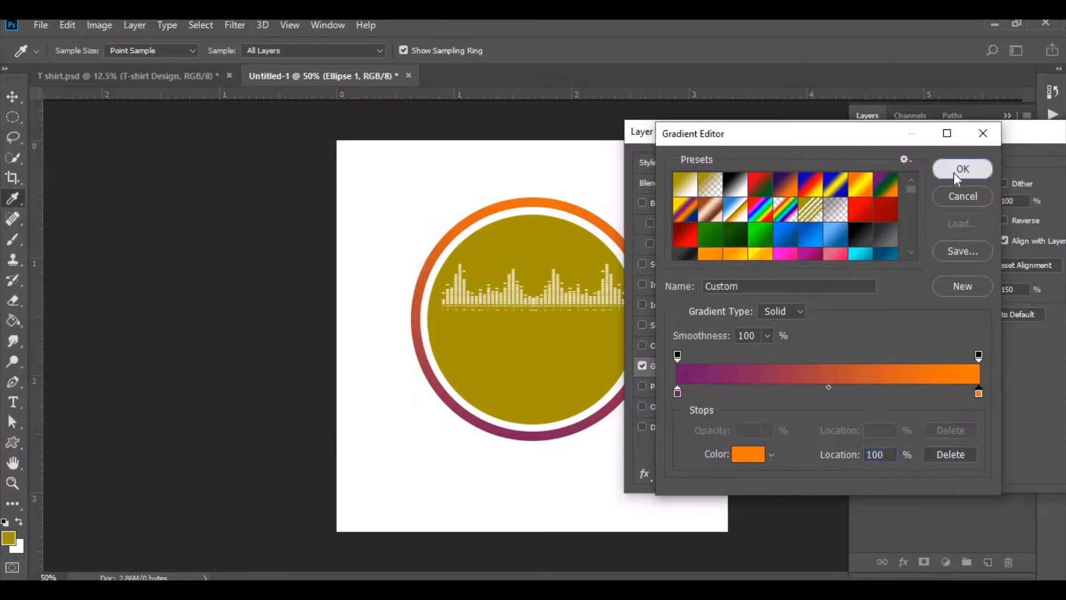
left_click(960, 169)
left_click_drag(987, 139, 639, 179)
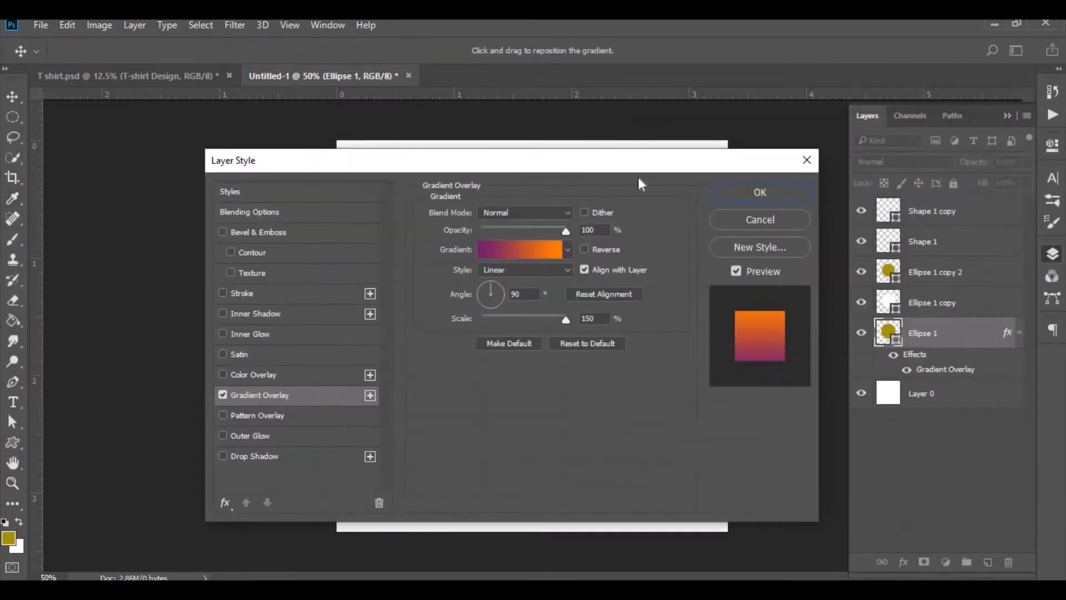
left_click(781, 194)
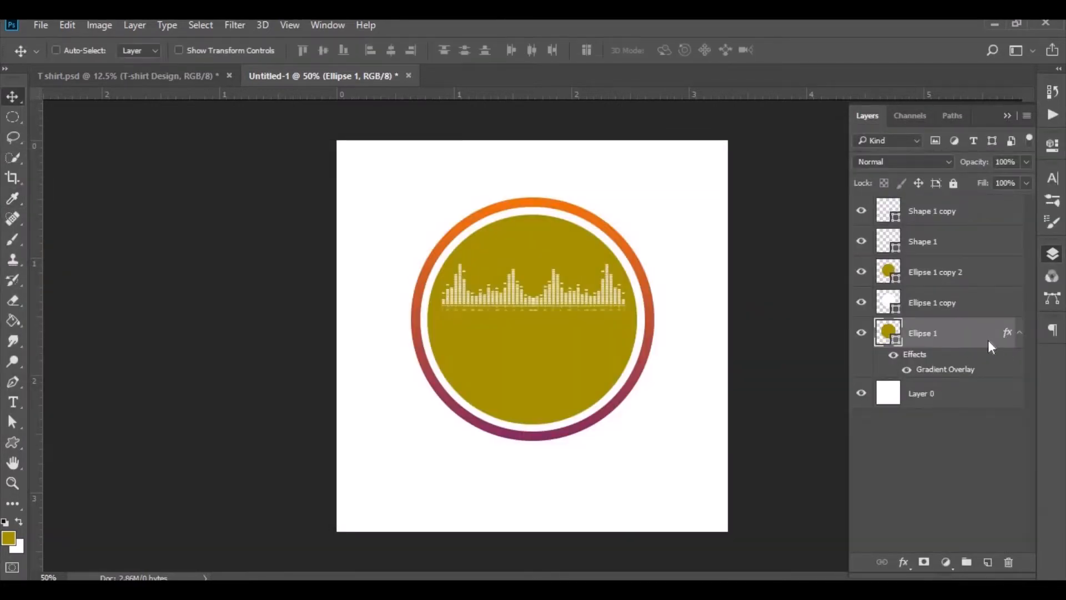
- Copy the outer ring's layer style and paste it onto the inner filled circle layer
right_click(989, 341)
left_click(751, 434)
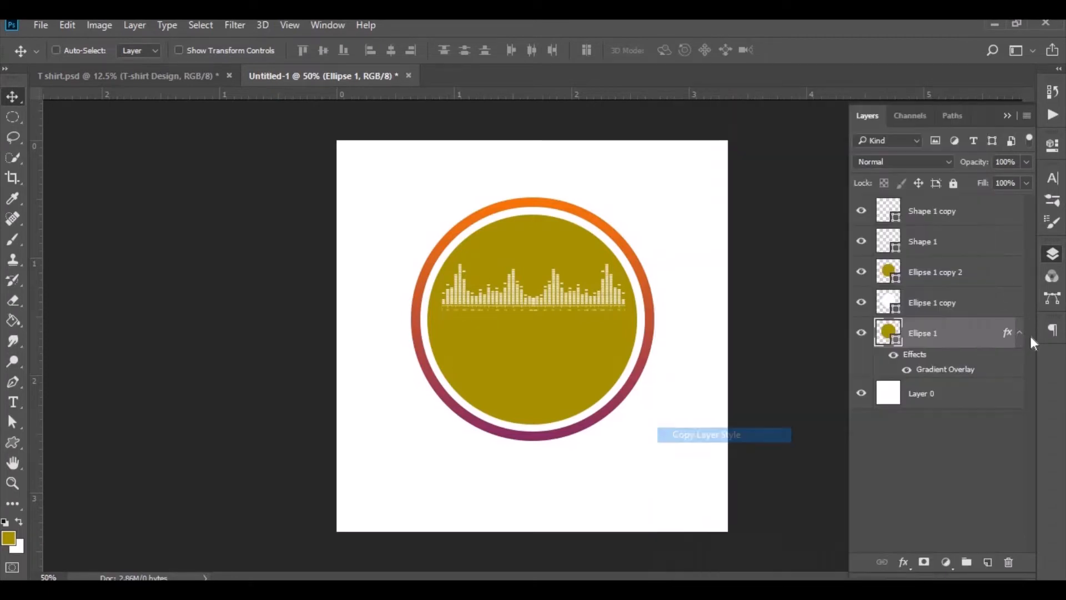
left_click(1020, 334)
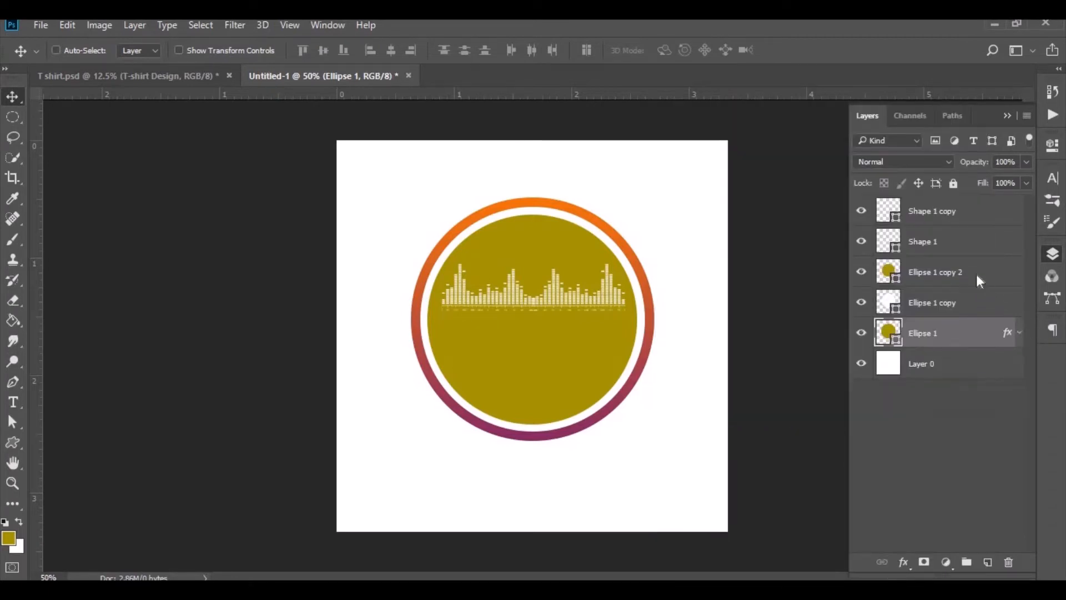
right_click(980, 281)
left_click(708, 452)
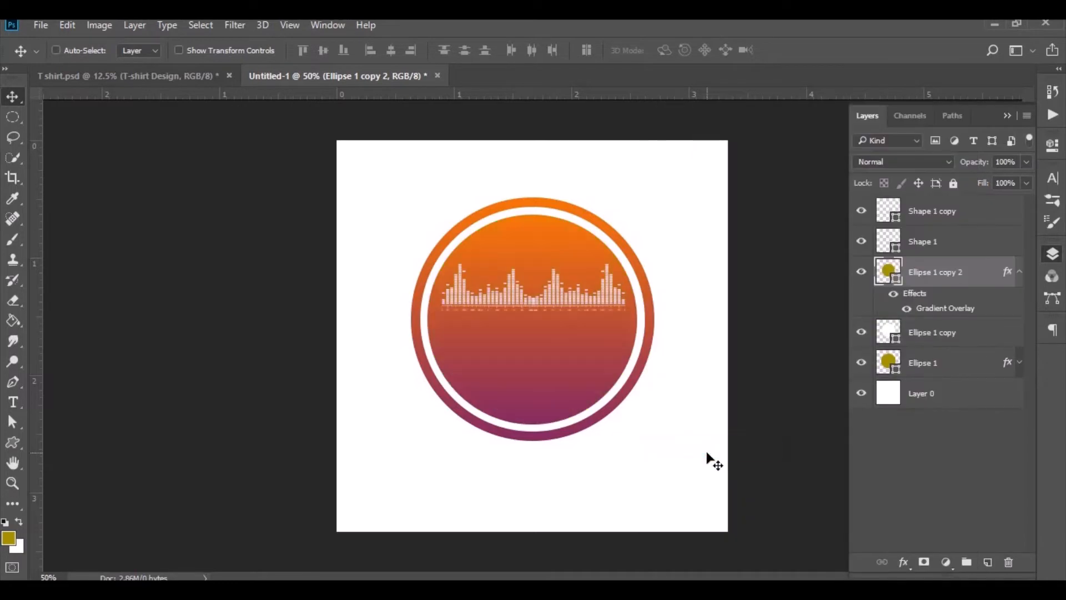
left_click(1020, 273)
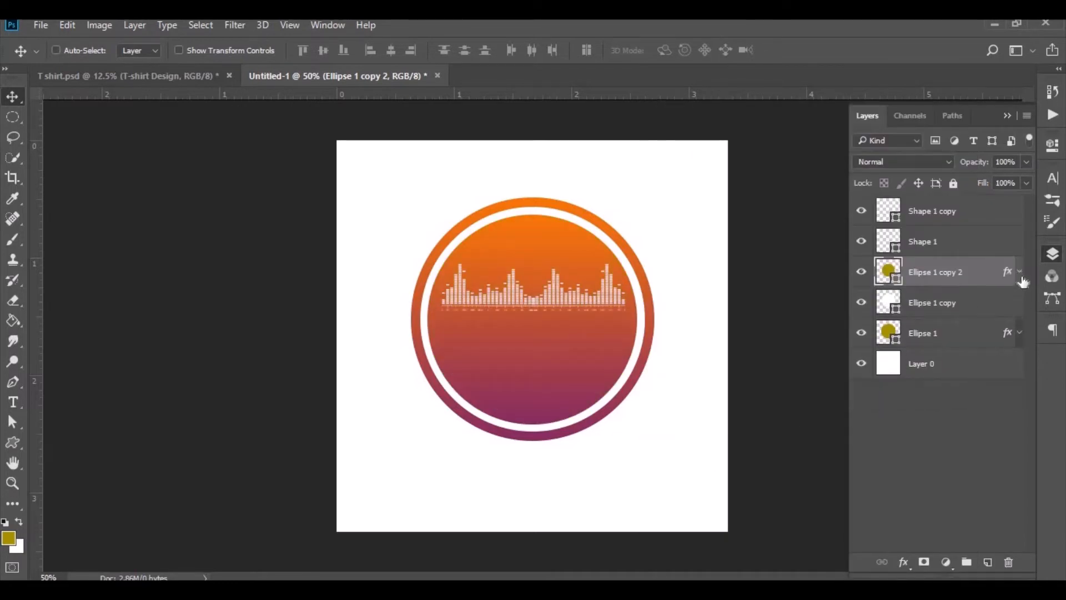
- Select all logo layers above the background and group them into one folder
left_click(929, 395)
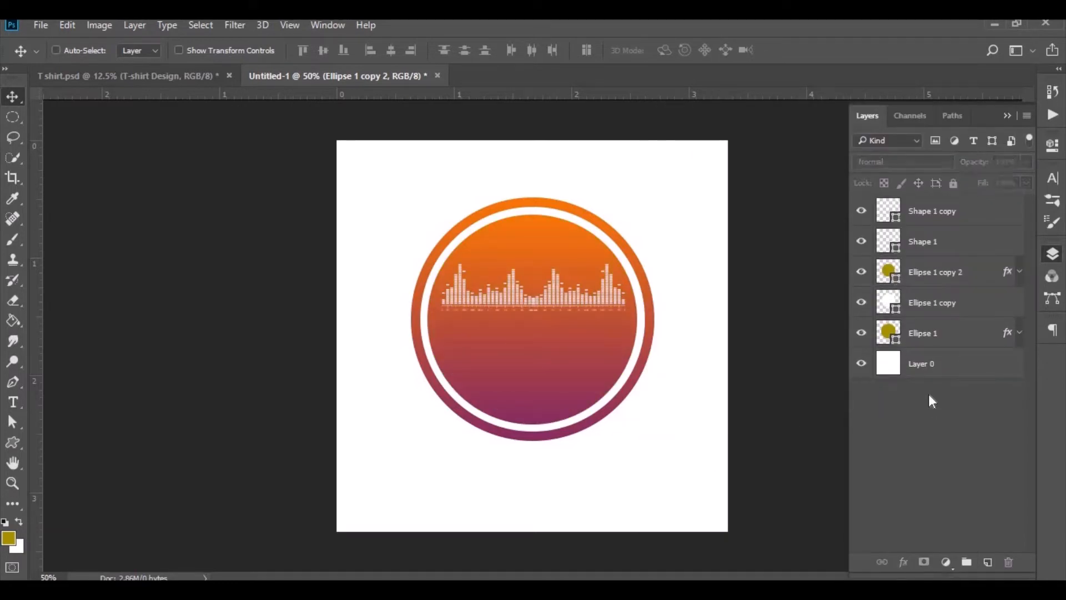
left_click(932, 339)
left_click(940, 219, "shift")
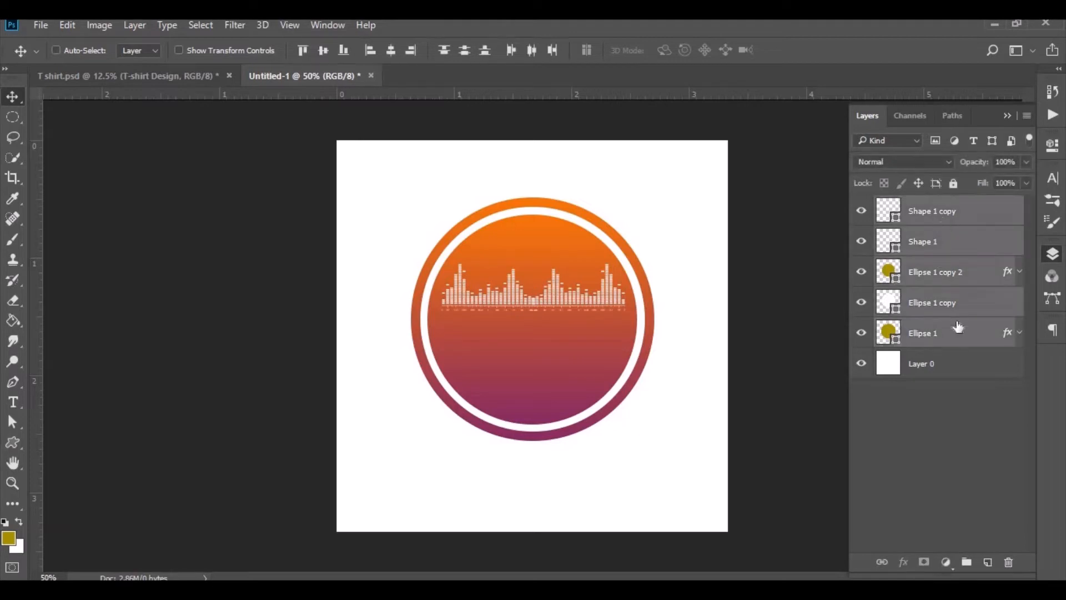
left_click_drag(961, 342, 987, 566)
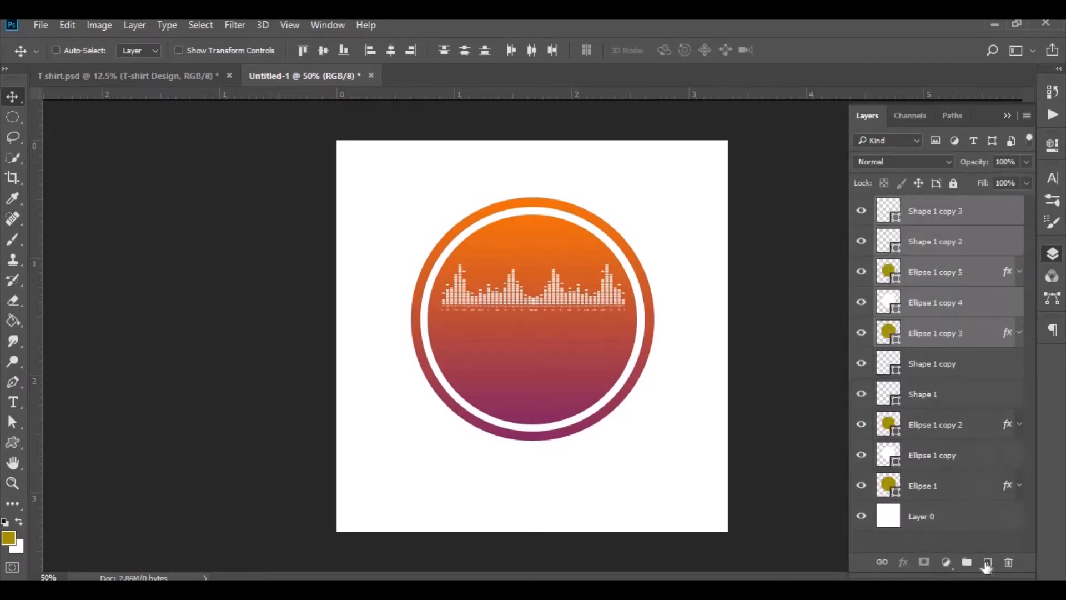
key("ctrl+z")
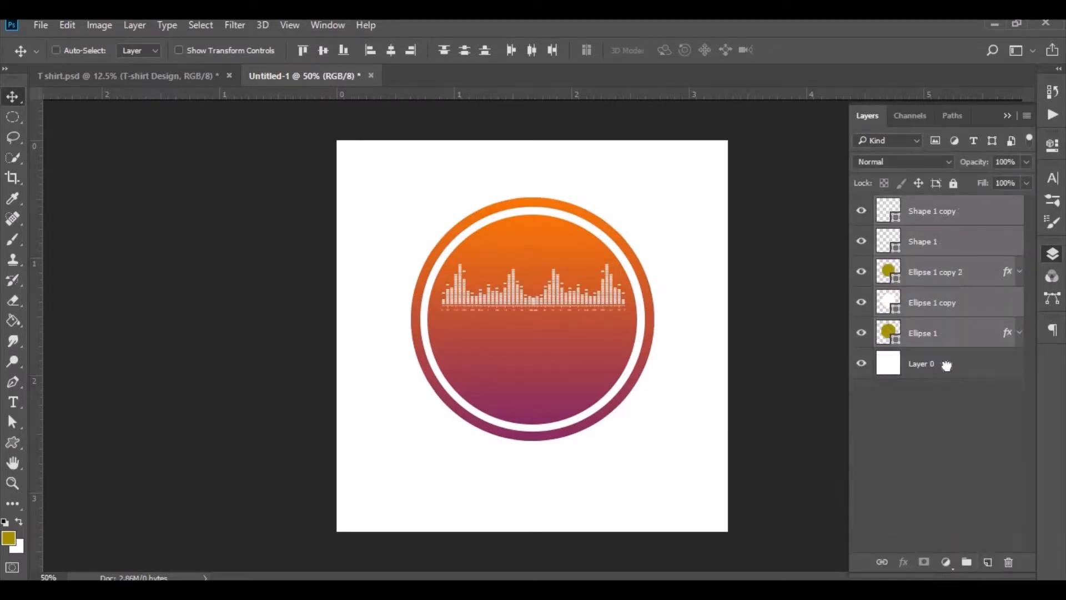
left_click_drag(946, 365, 967, 563)
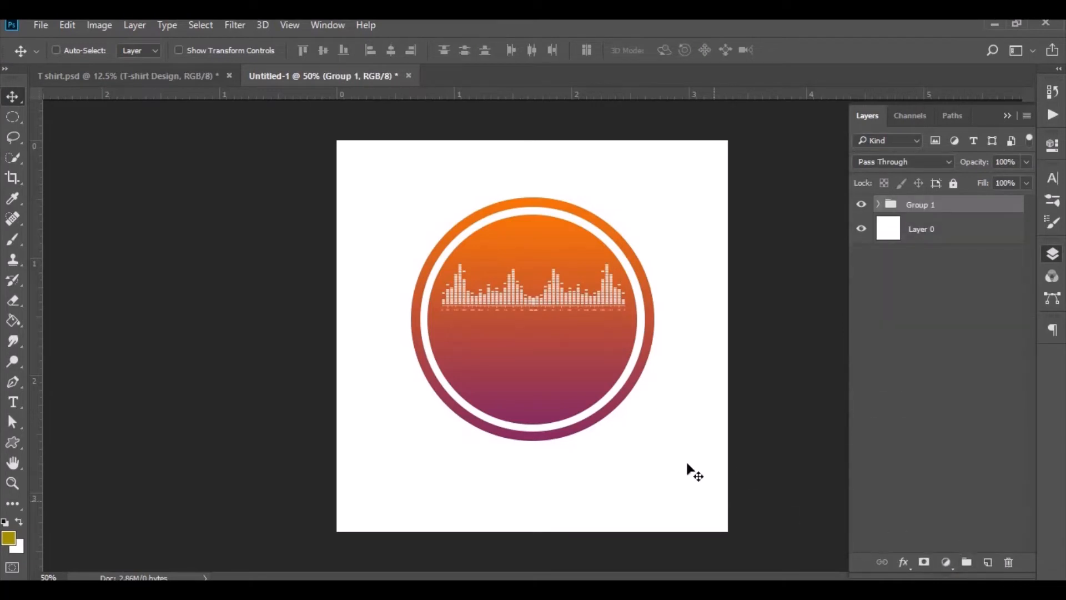
- Add the text STREAM below the circle
left_click(19, 402)
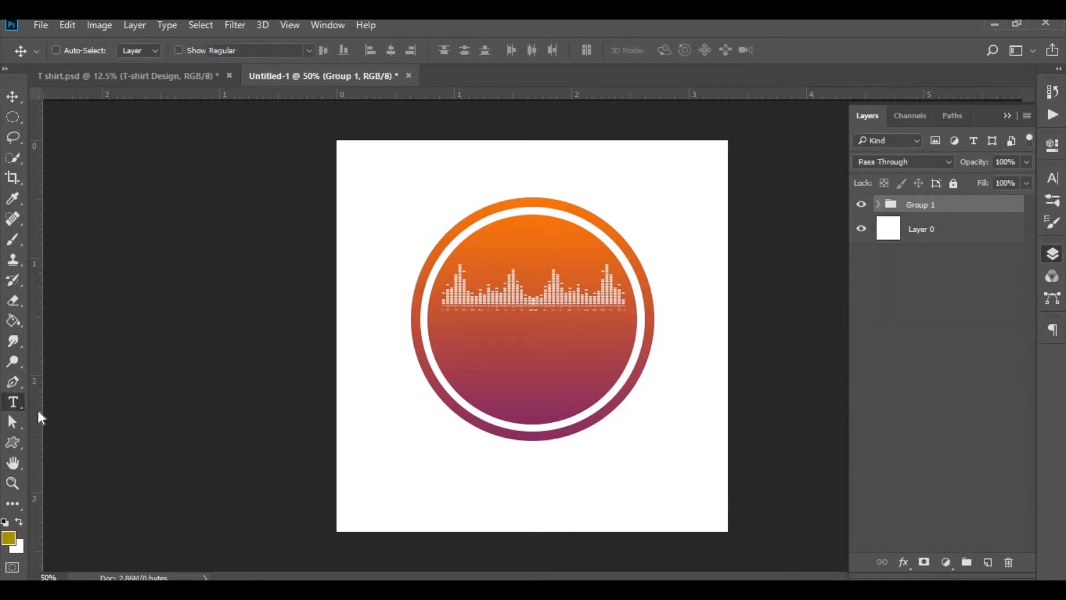
left_click(475, 492)
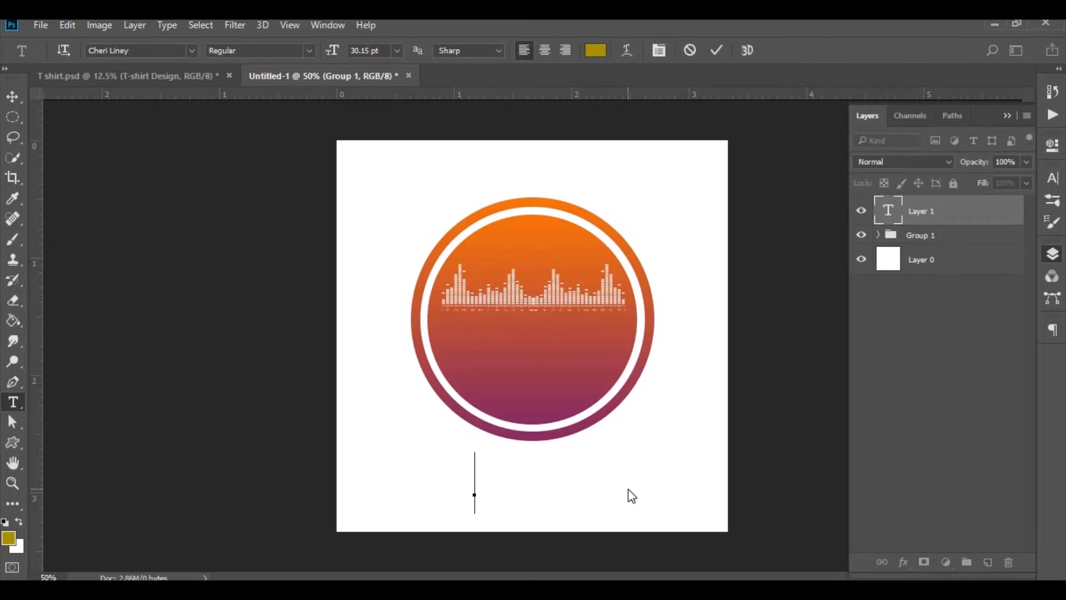
type("S")
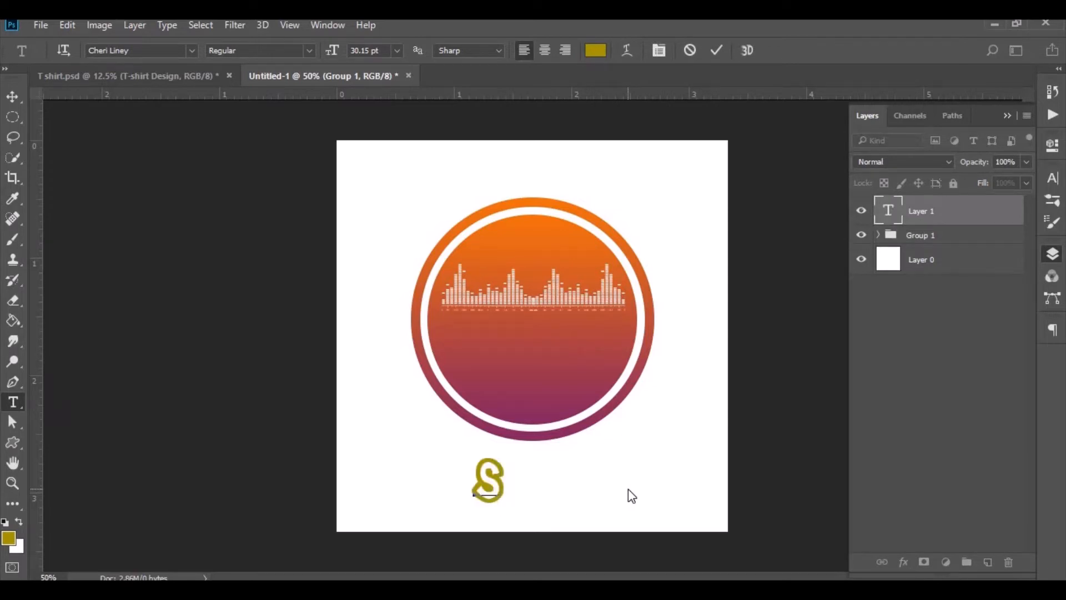
type("TRe")
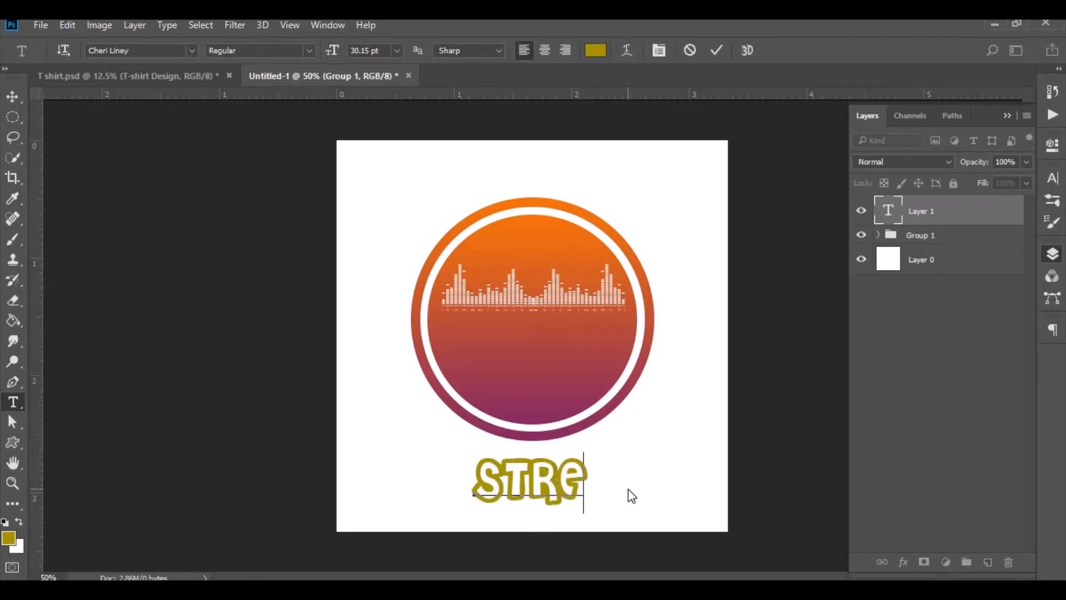
type("Am")
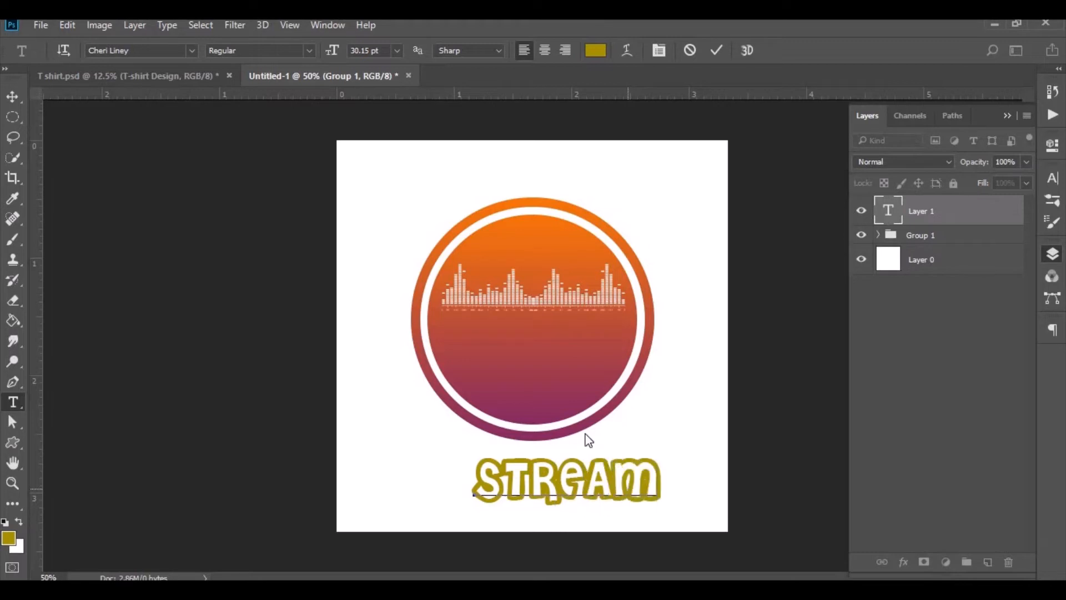
- Set the whole text's anti-aliasing to Smooth and its size to about 49 pt
key("ctrl+a")
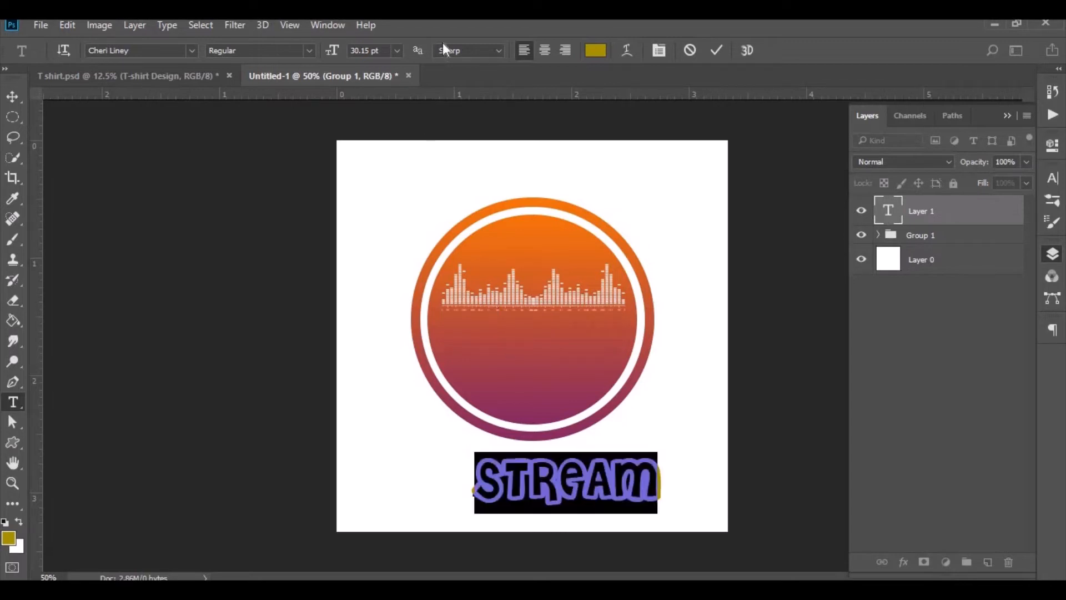
left_click(460, 47)
left_click(461, 102)
left_click_drag(335, 51, 352, 53)
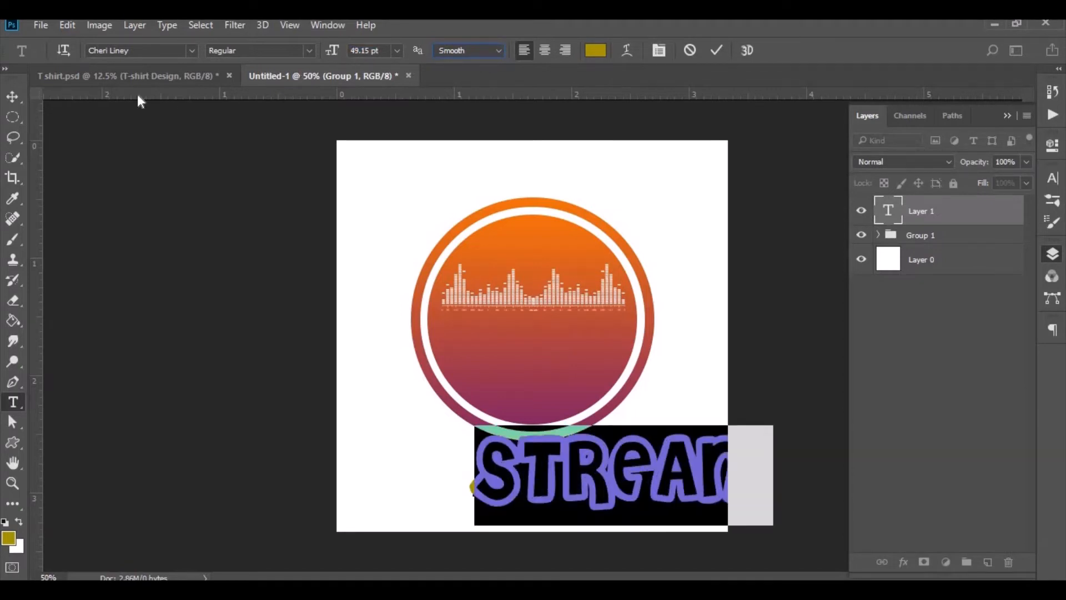
- Replace the letter A with a blank gap and move the word over the lower part of the circle
left_click_drag(653, 479, 677, 489)
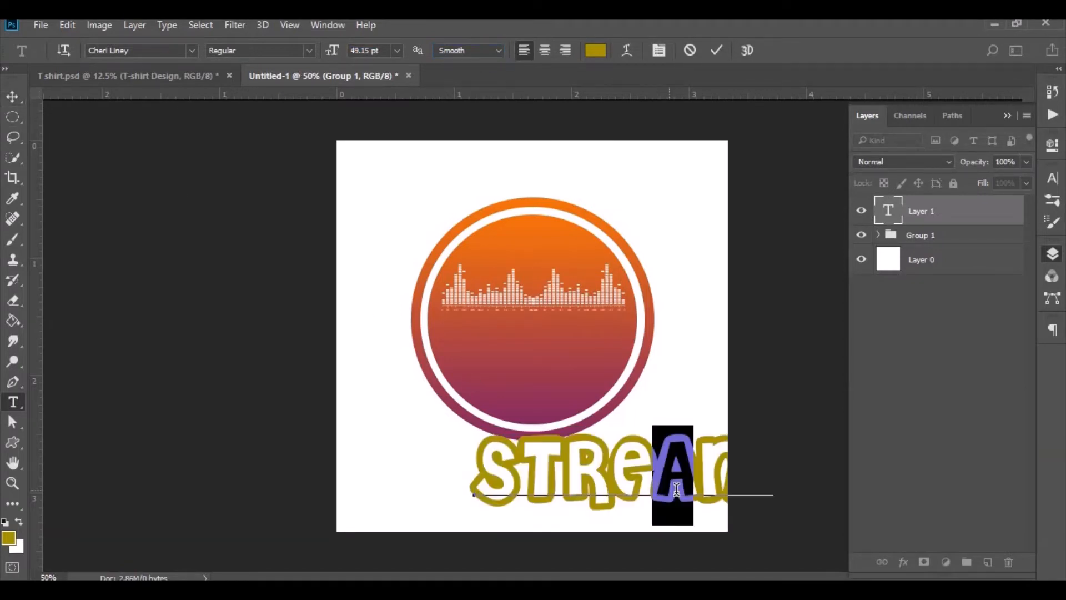
left_click(11, 99)
left_click_drag(557, 490, 459, 385)
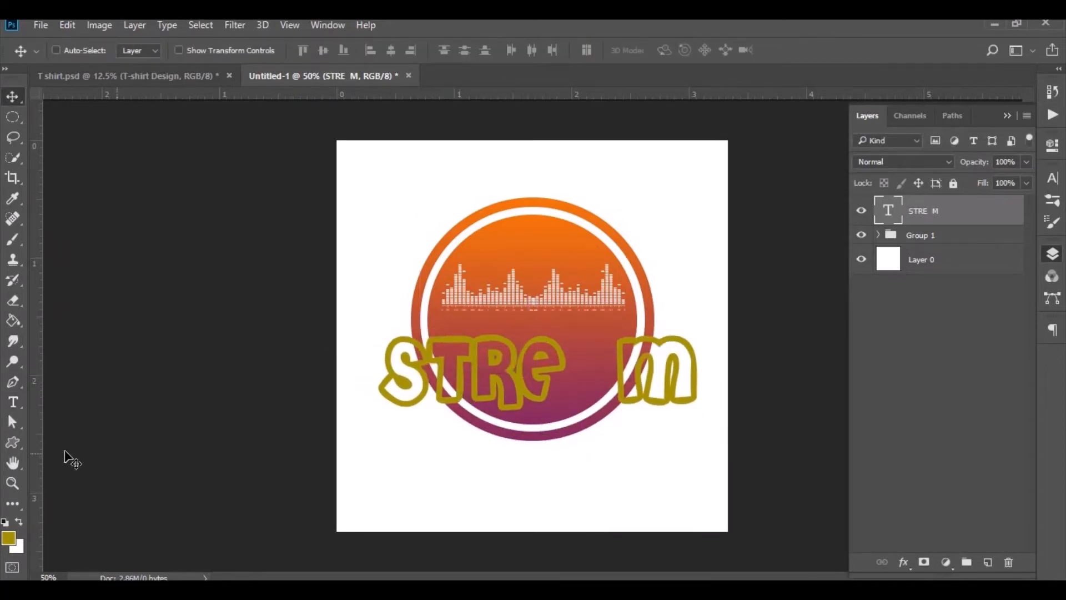
- Paste the copied gradient layer style onto the text layer
left_click(17, 444)
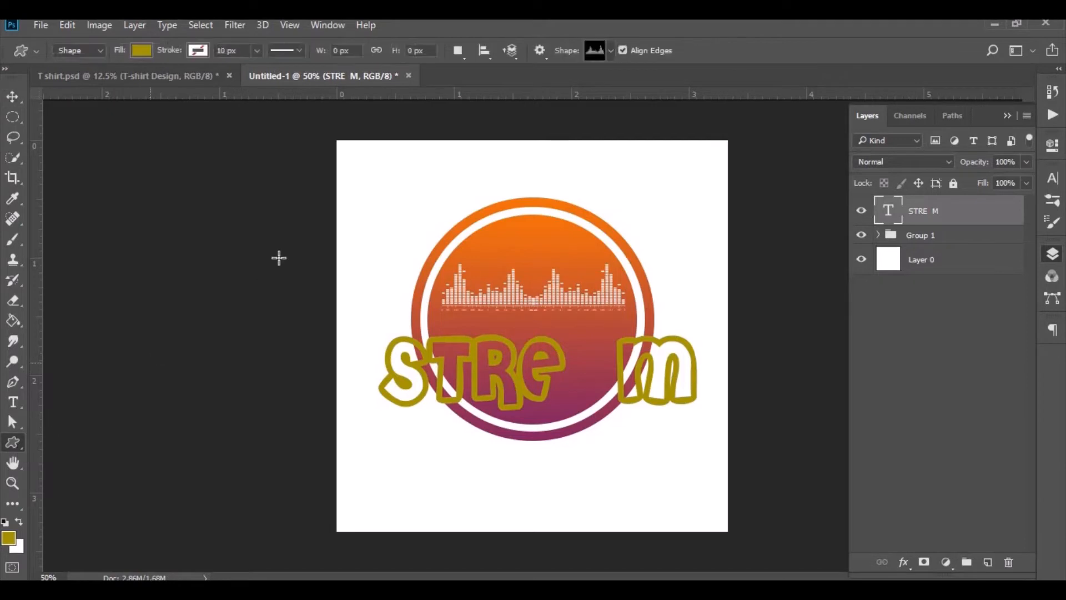
right_click(960, 217)
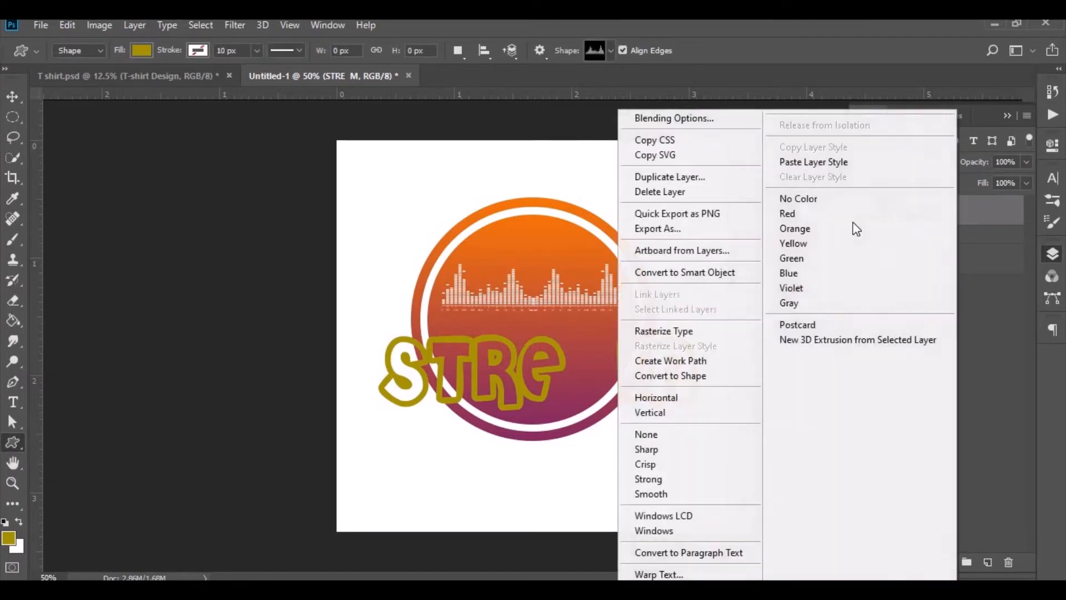
left_click(825, 163)
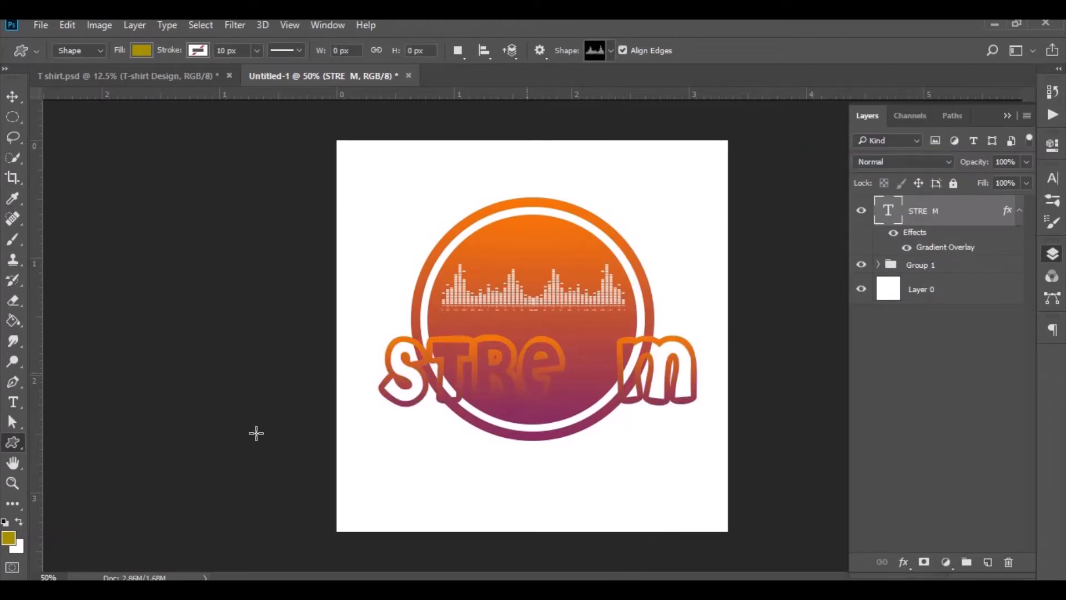
- Draw a play-triangle custom shape in the gap left by the A and resize it to fit
left_click(611, 51)
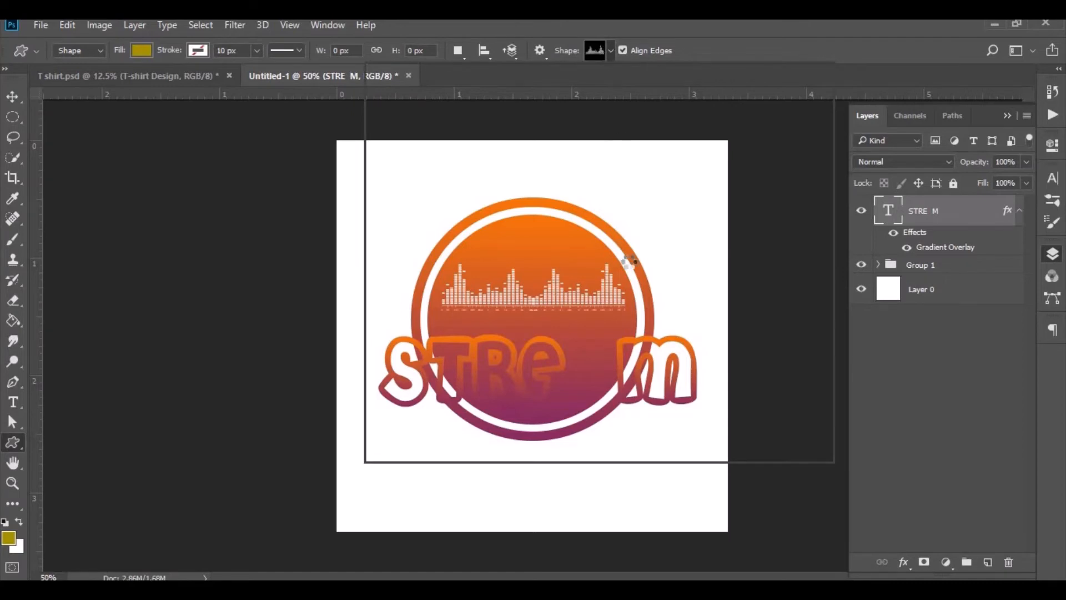
left_click(414, 442)
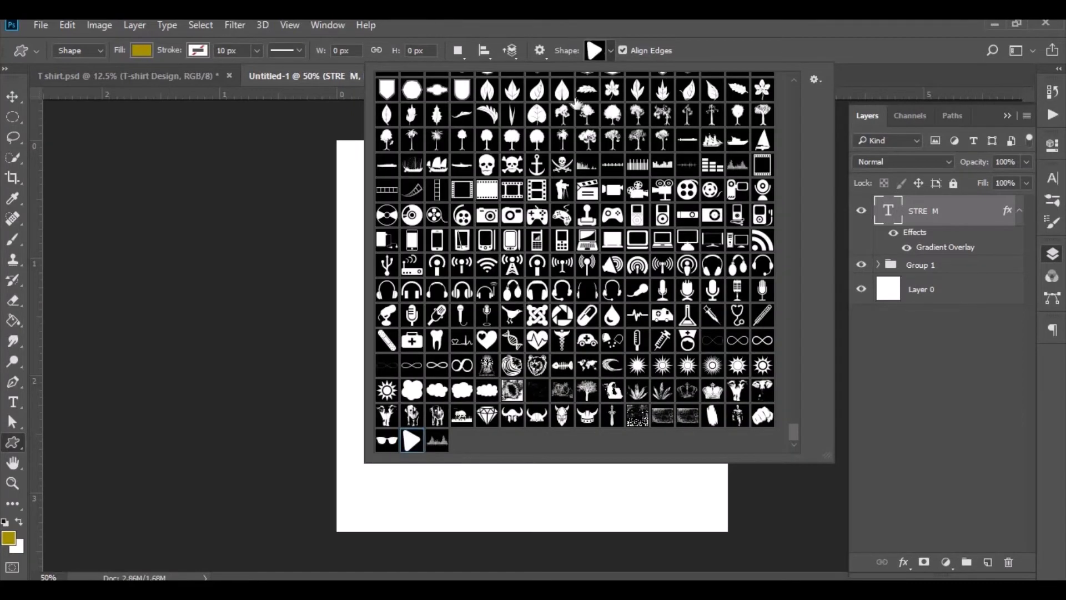
left_click(515, 472)
left_click_drag(545, 512, 622, 411)
key("v")
key("ctrl+t")
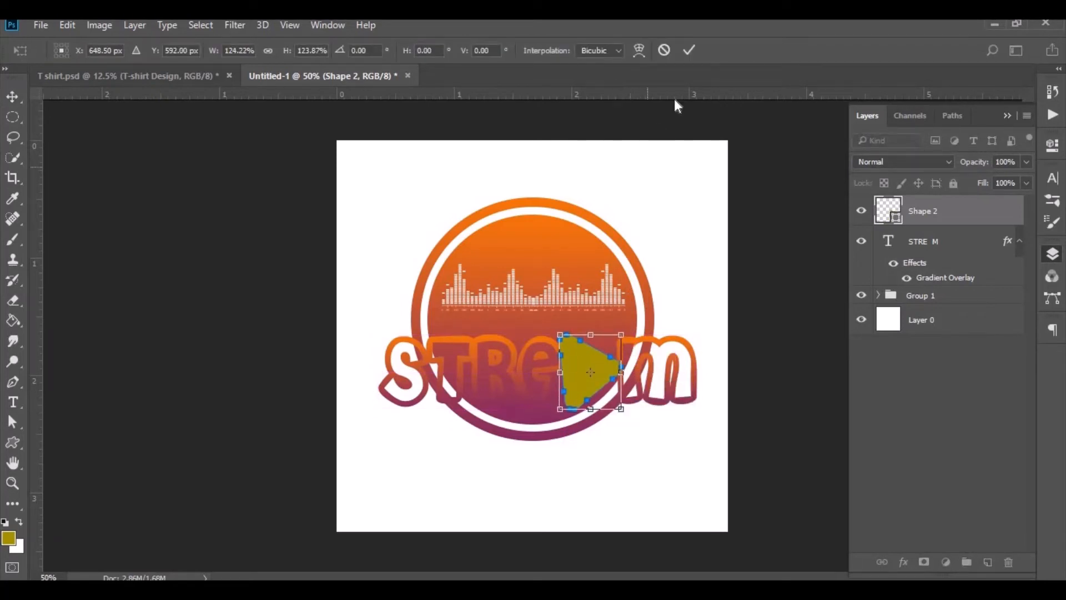
left_click(690, 51)
- Paste the copied gradient layer style onto the play shape
right_click(947, 221)
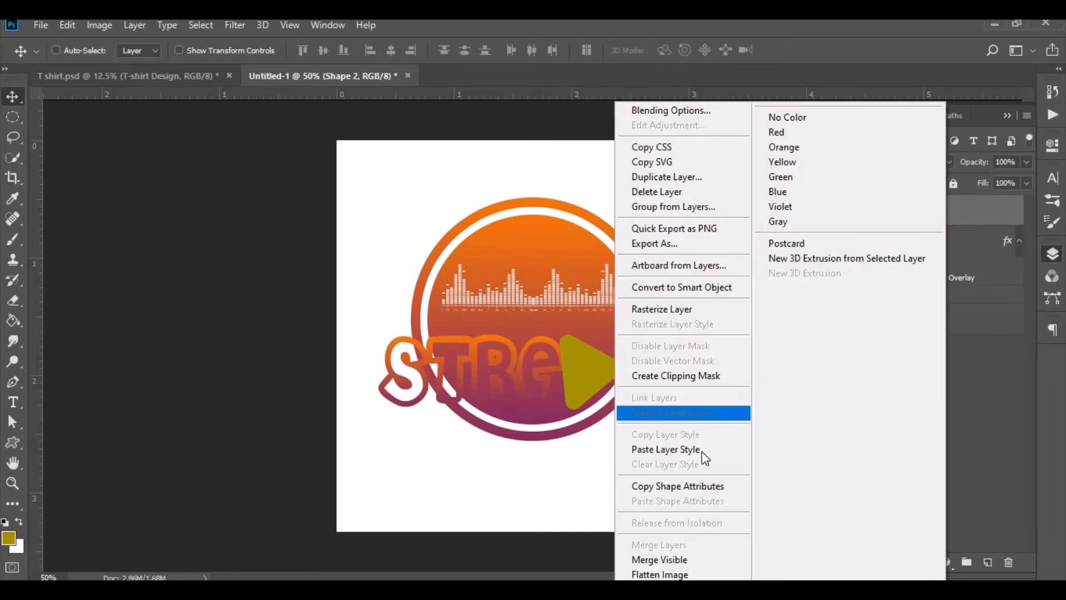
left_click(702, 452)
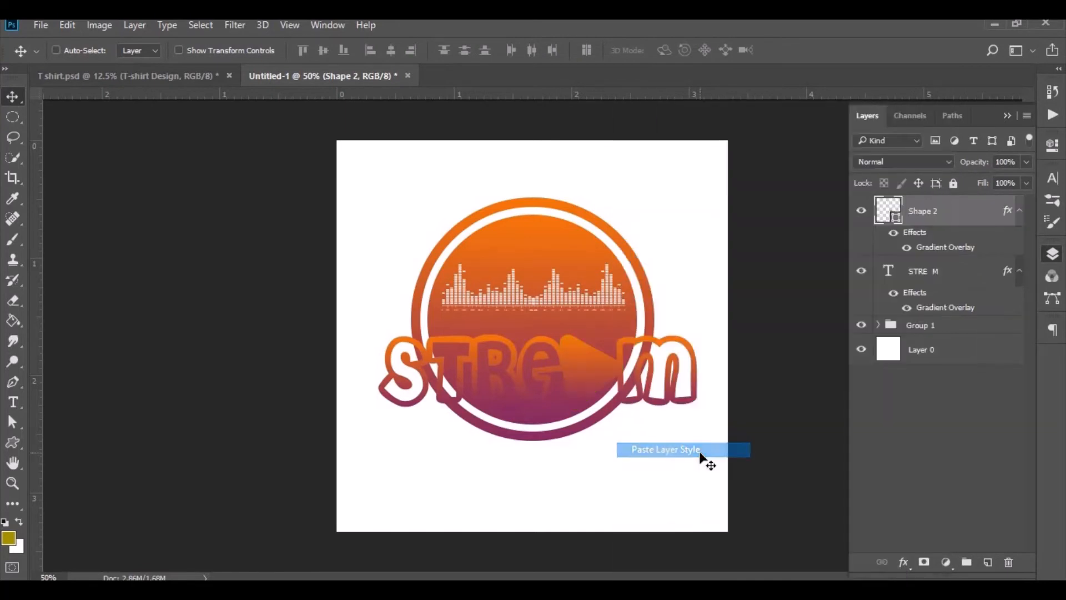
left_click(1020, 215)
- Duplicate the play shape, remove the copy's gradient overlay and fill the copy white
left_click_drag(986, 214, 989, 559)
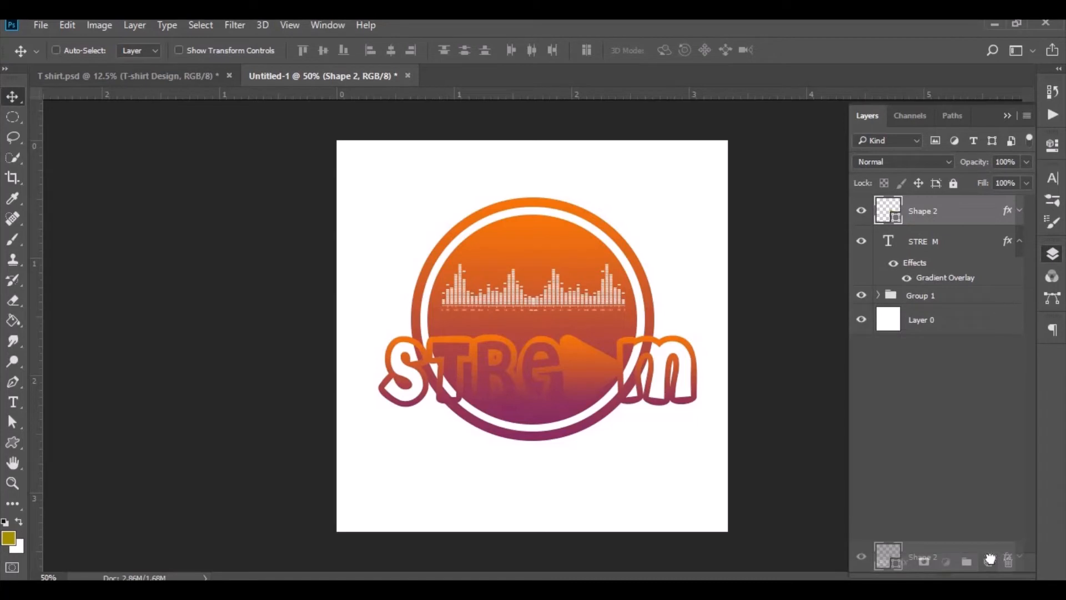
left_click(1021, 211)
left_click_drag(922, 246, 1009, 562)
double_click(882, 211)
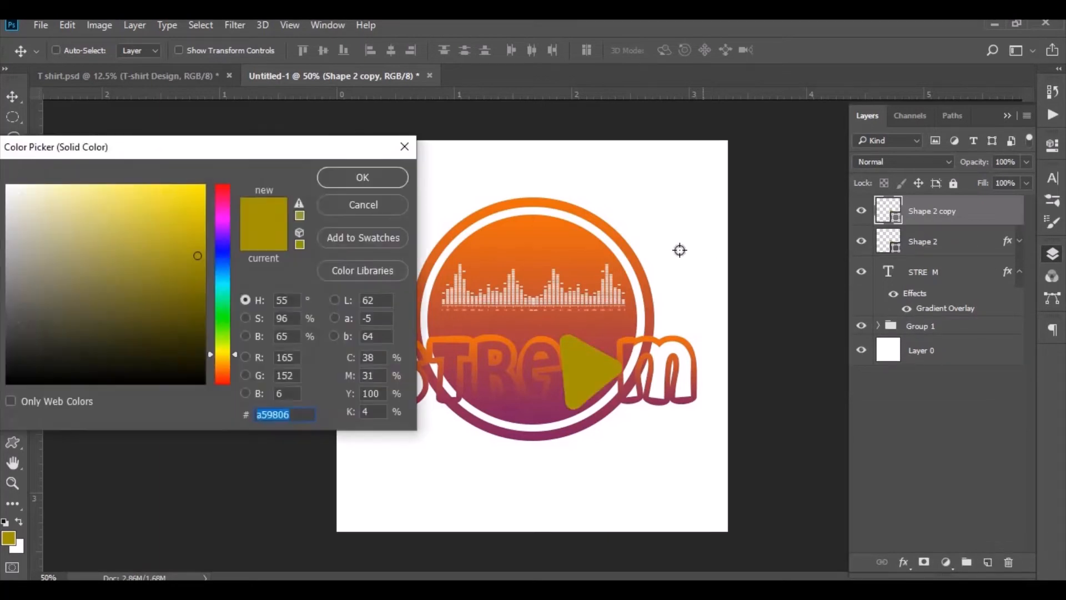
left_click(678, 248)
left_click(363, 177)
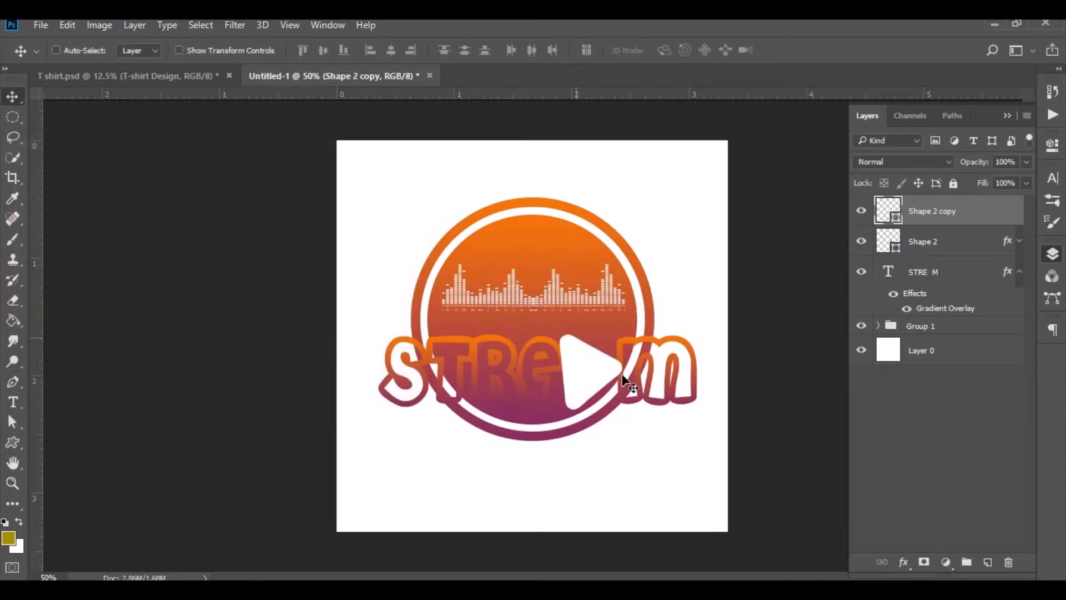
- Scale the white play-shape copy down to about 84%
key("ctrl+t")
left_click_drag(620, 410, 605, 413)
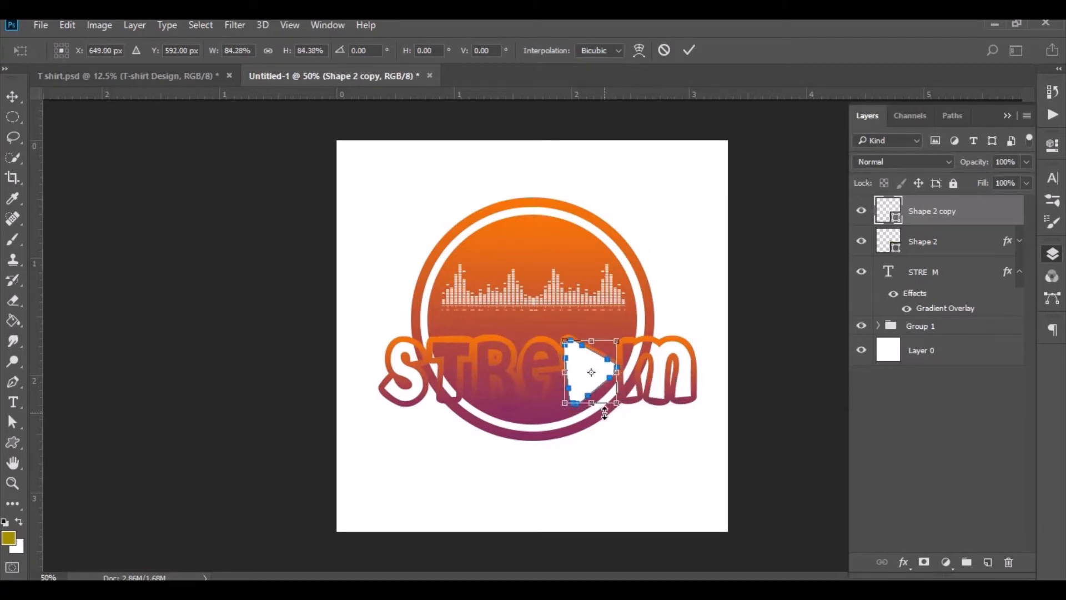
left_click(687, 53)
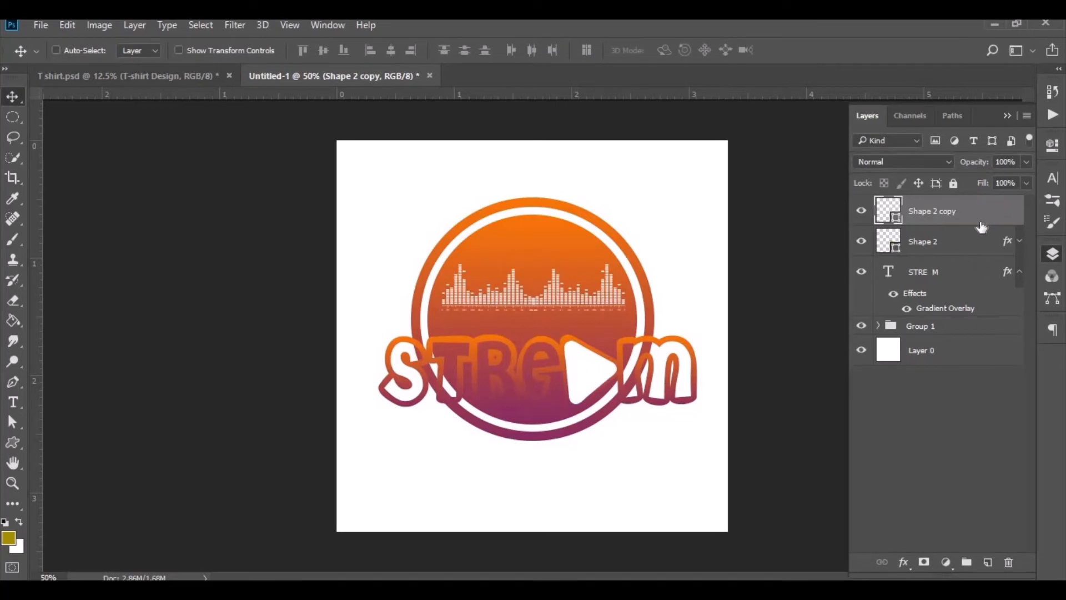
- Duplicate the gradient play shape, move the copy to the top of the stack and scale it to about 65%
left_click(976, 245)
left_click_drag(976, 244, 988, 562)
left_click_drag(947, 230, 945, 209)
key("ctrl+t")
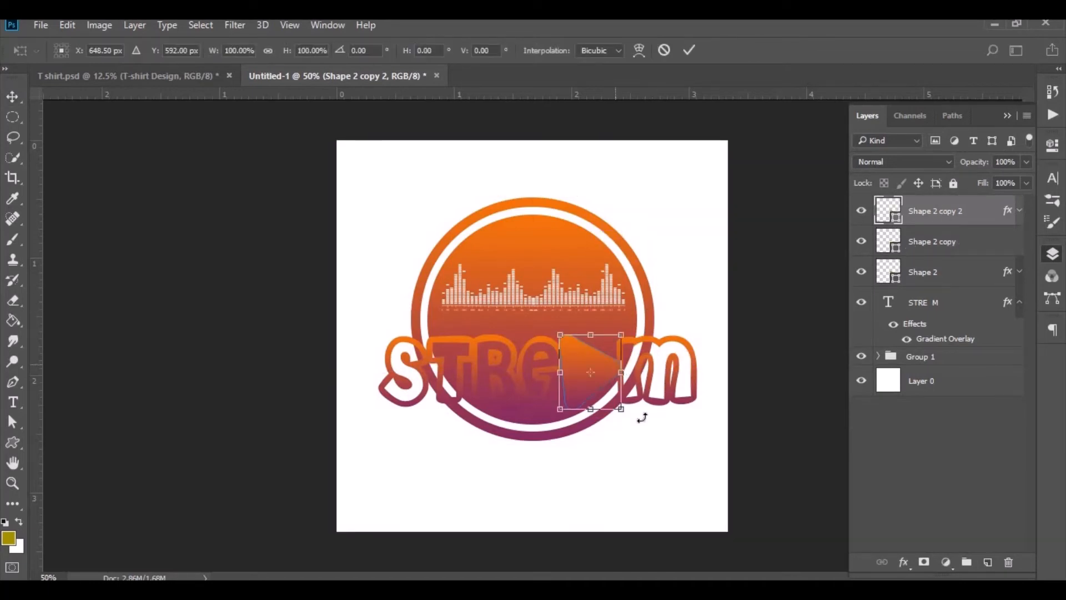
left_click_drag(616, 411, 598, 405)
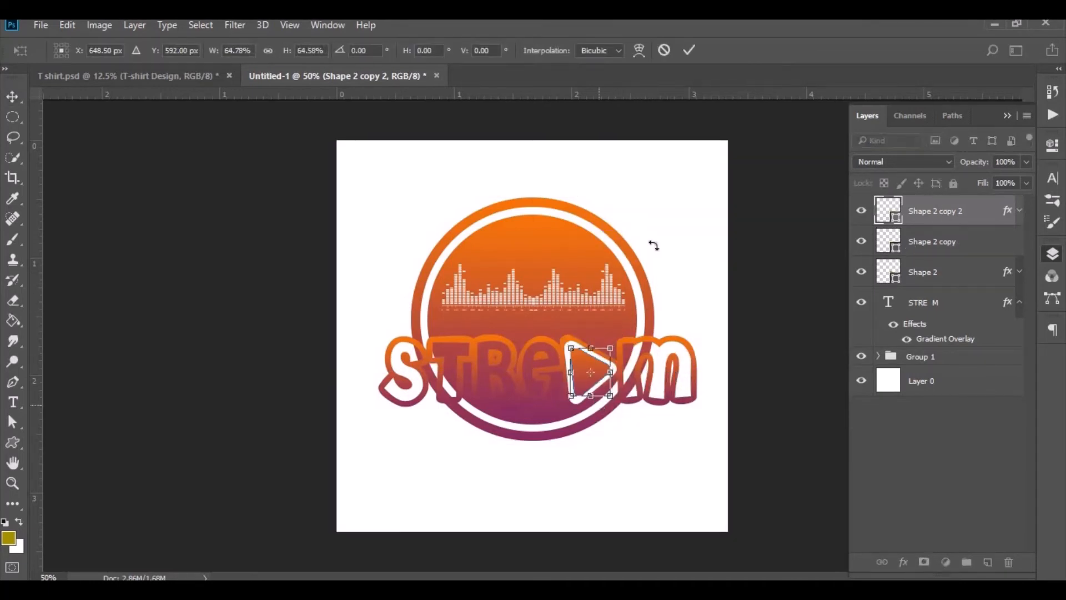
left_click(689, 51)
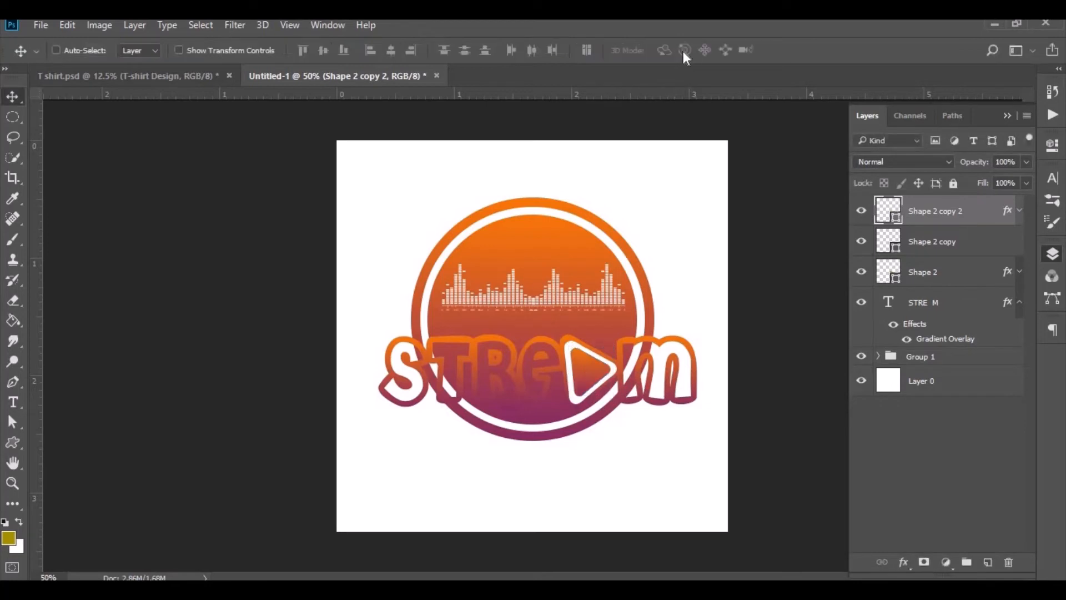
- Group the gradient play shape together with the STREAM text layer
left_click(1020, 272)
left_click(1020, 272)
left_click(1019, 303)
left_click(935, 293)
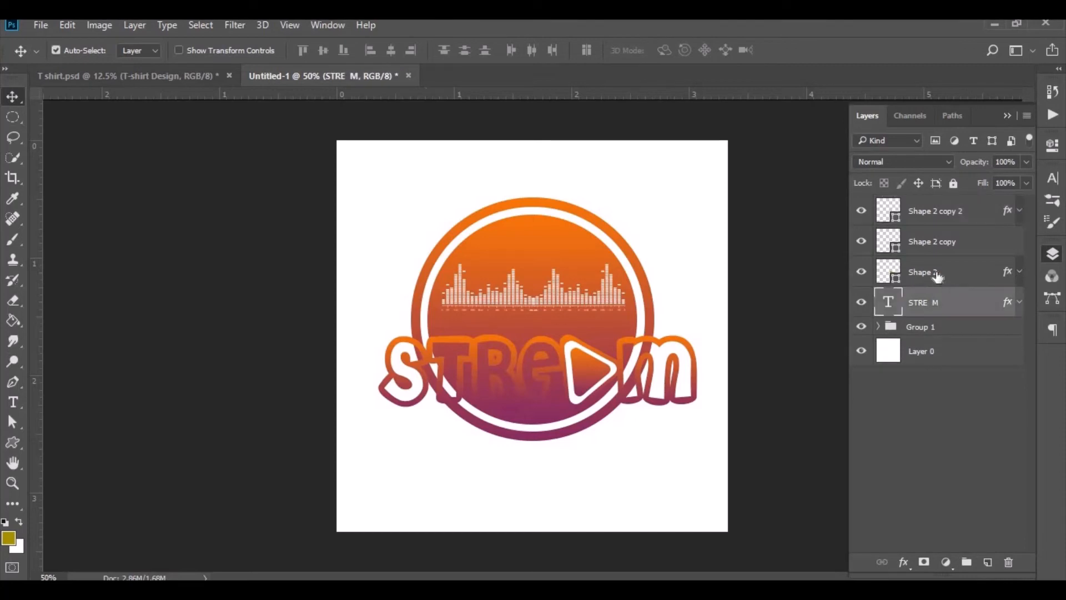
left_click(937, 276, "shift")
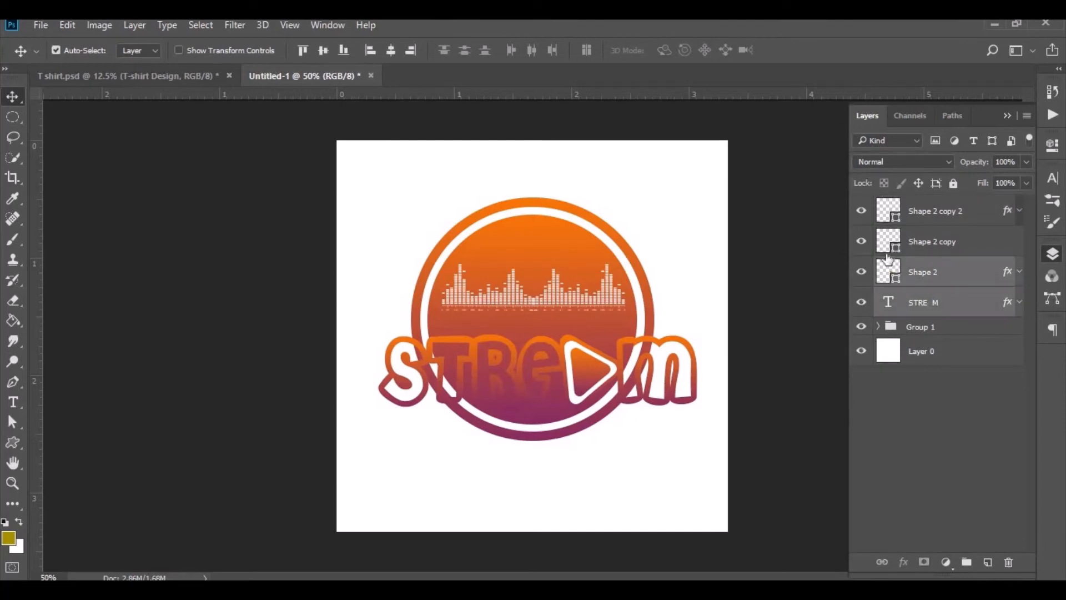
left_click_drag(967, 314, 967, 559)
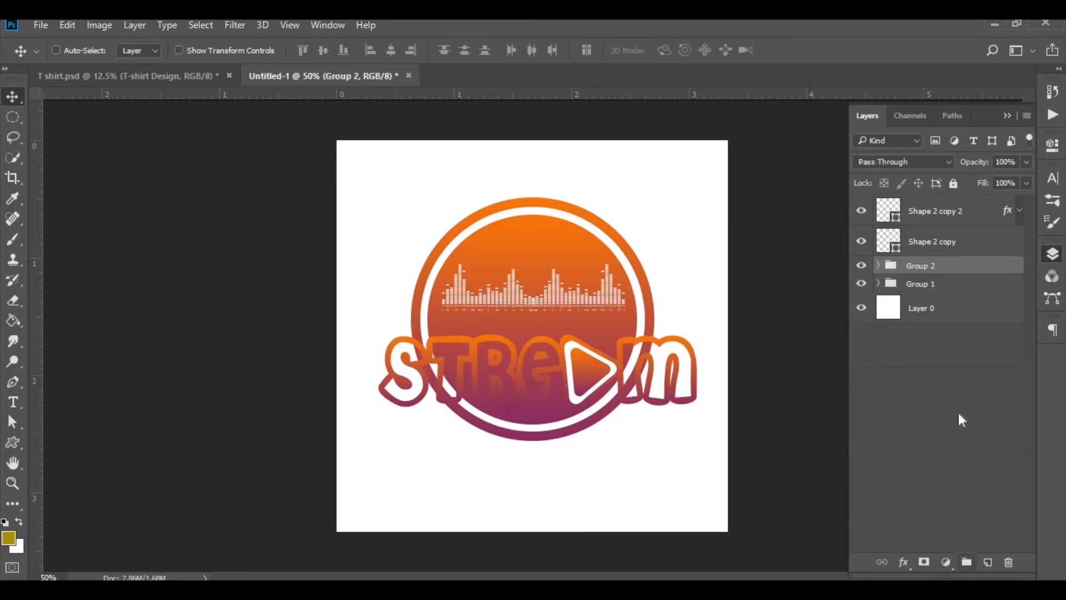
- Add a white 10 px outside stroke to the new group through its blending options
right_click(961, 269)
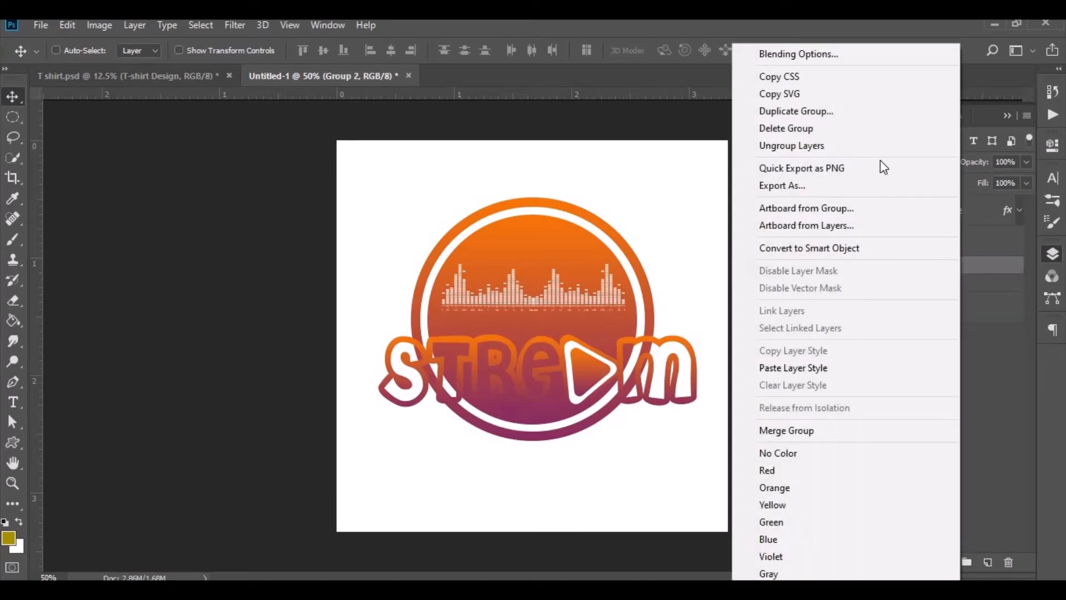
left_click(841, 55)
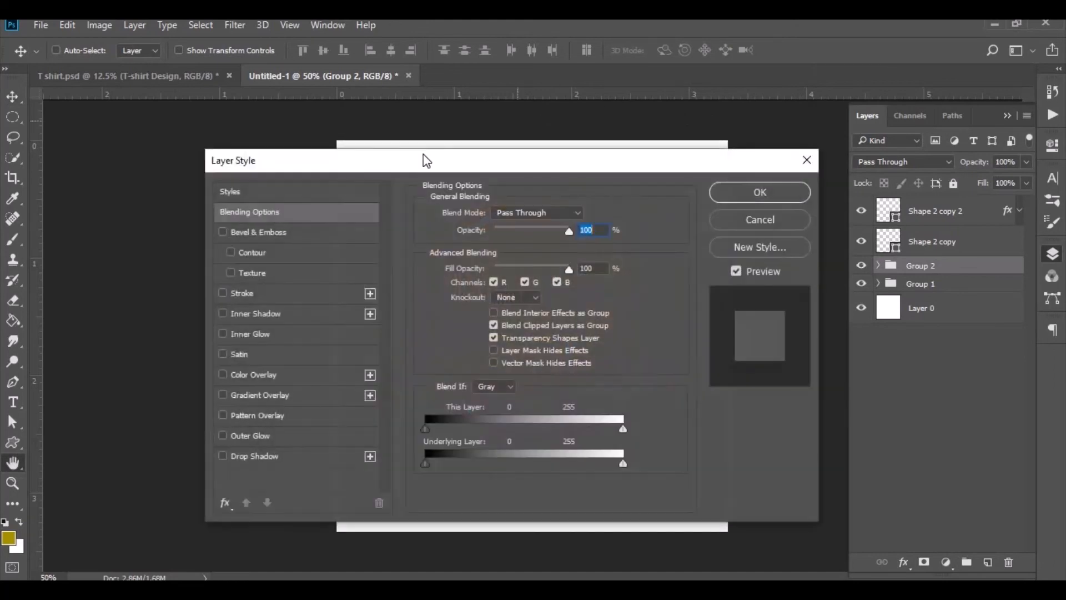
left_click_drag(594, 177, 840, 198)
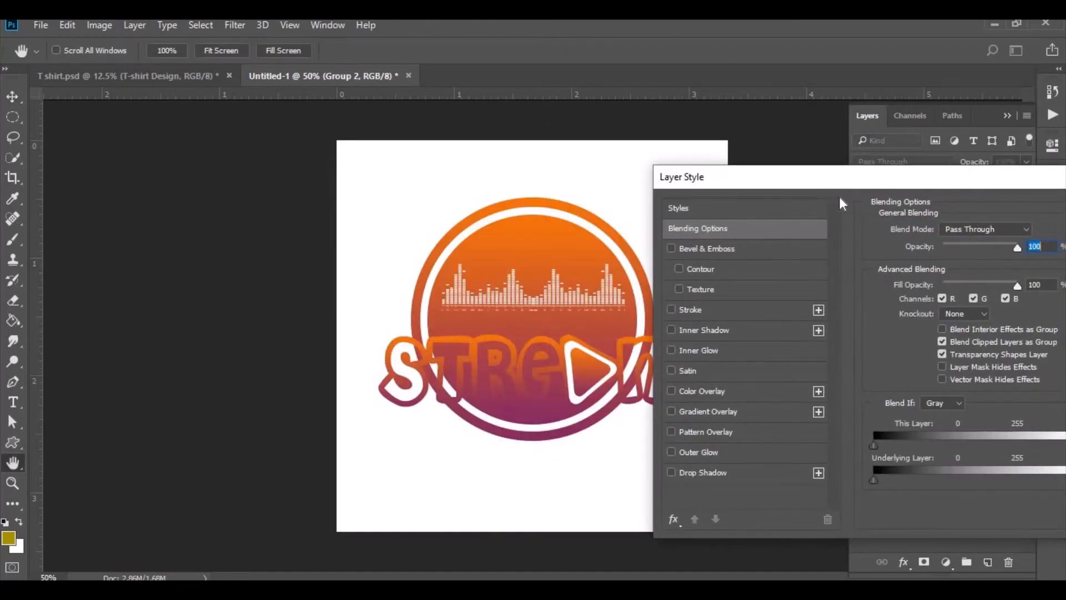
left_click(744, 312)
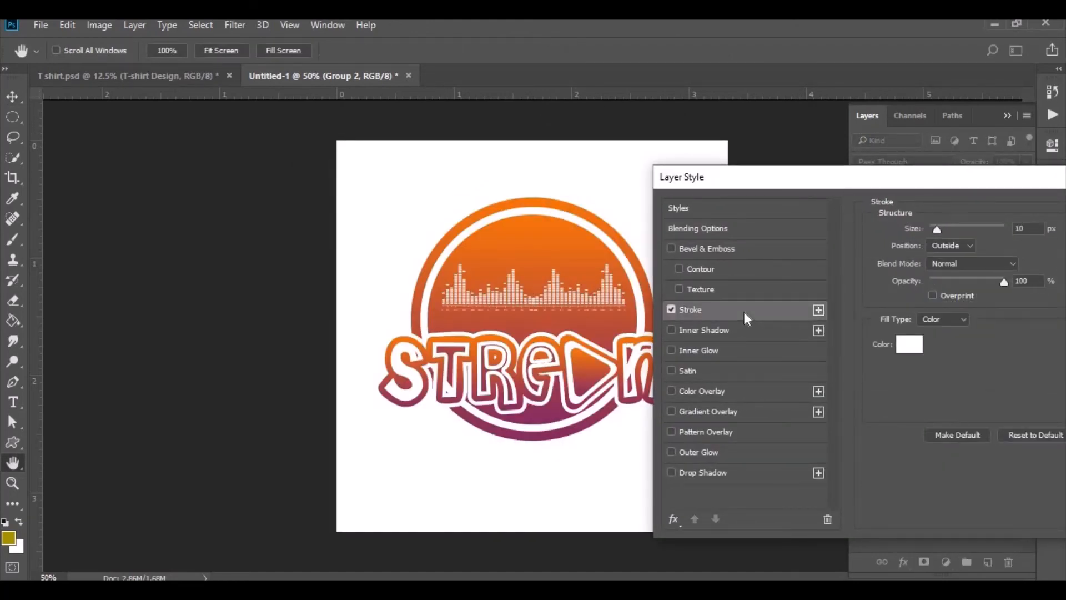
left_click_drag(995, 182, 821, 182)
left_click(1019, 207)
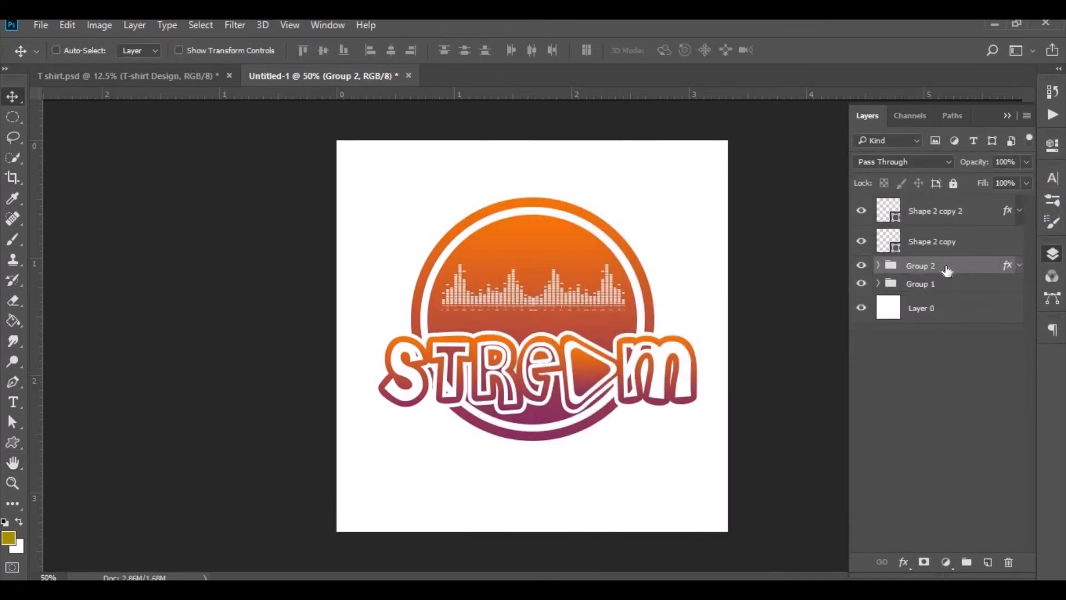
- Nest the stroked group inside a new group and try pasting the gradient layer style onto it
left_click_drag(947, 270, 968, 561)
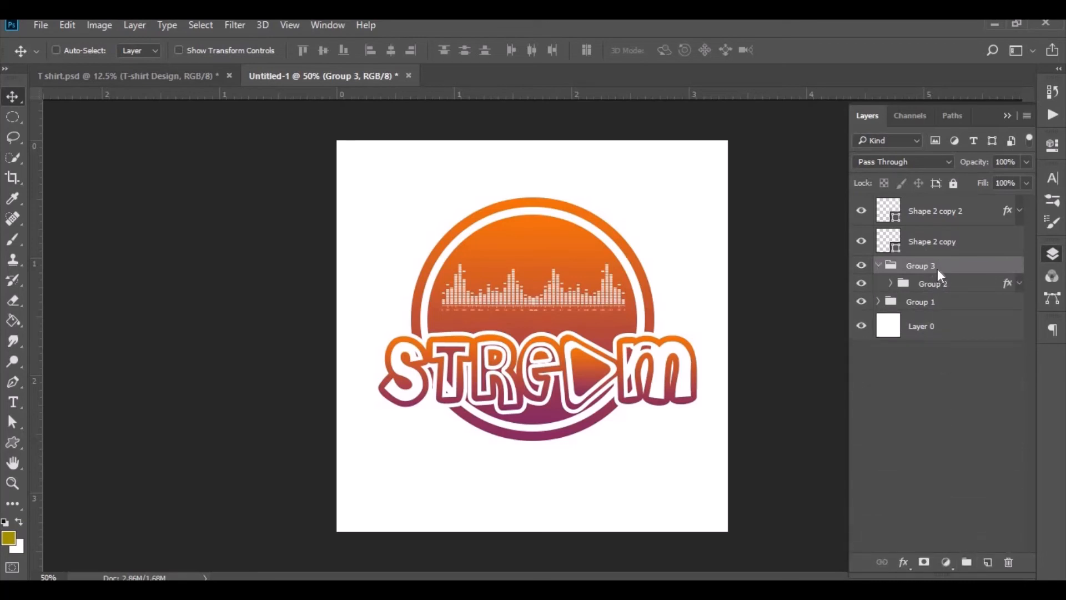
right_click(937, 267)
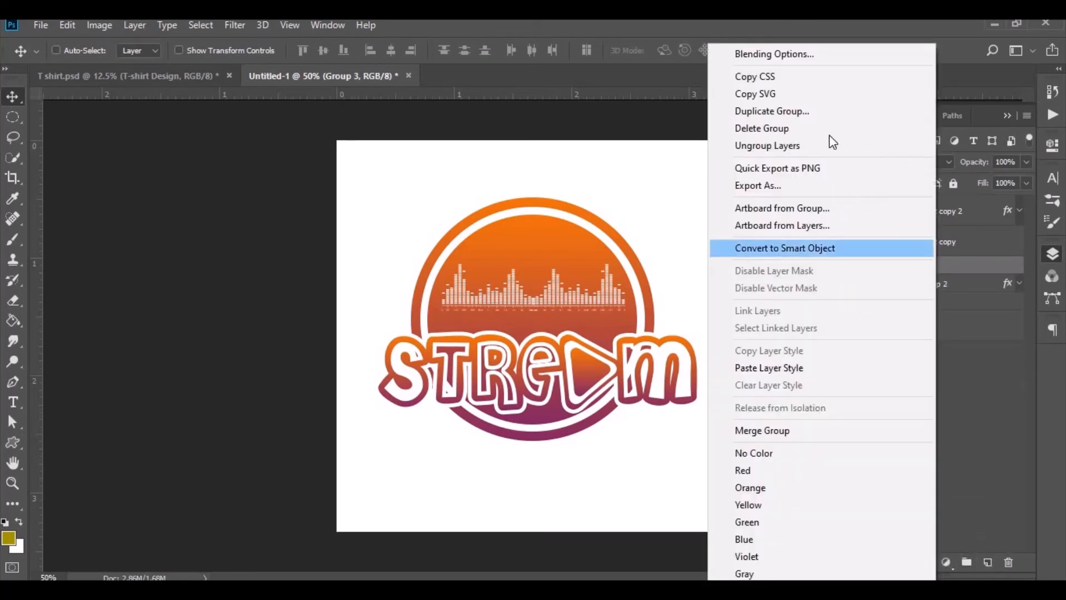
left_click(814, 369)
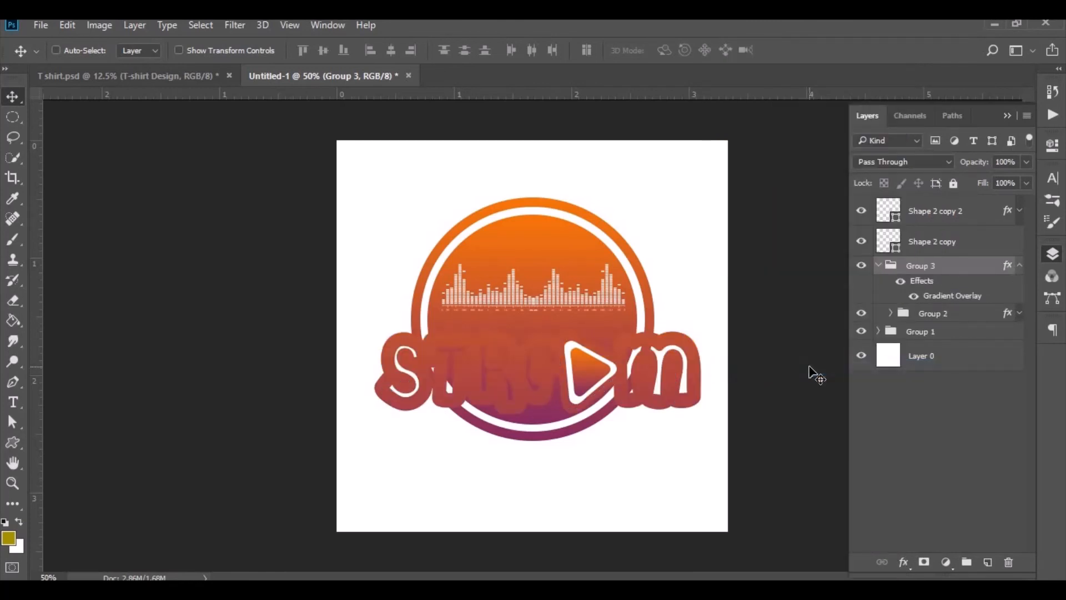
key("ctrl+z")
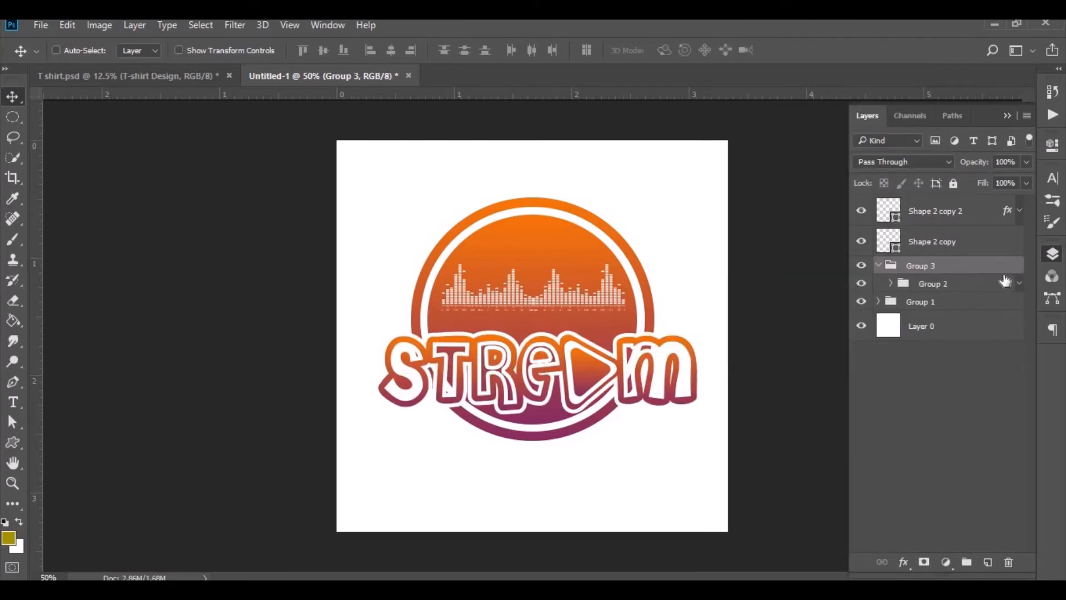
- Select both top play-shape copies and nudge them upward
left_click(1021, 214)
left_click(1021, 214)
left_click(983, 246, "ctrl")
left_click(964, 216, "ctrl")
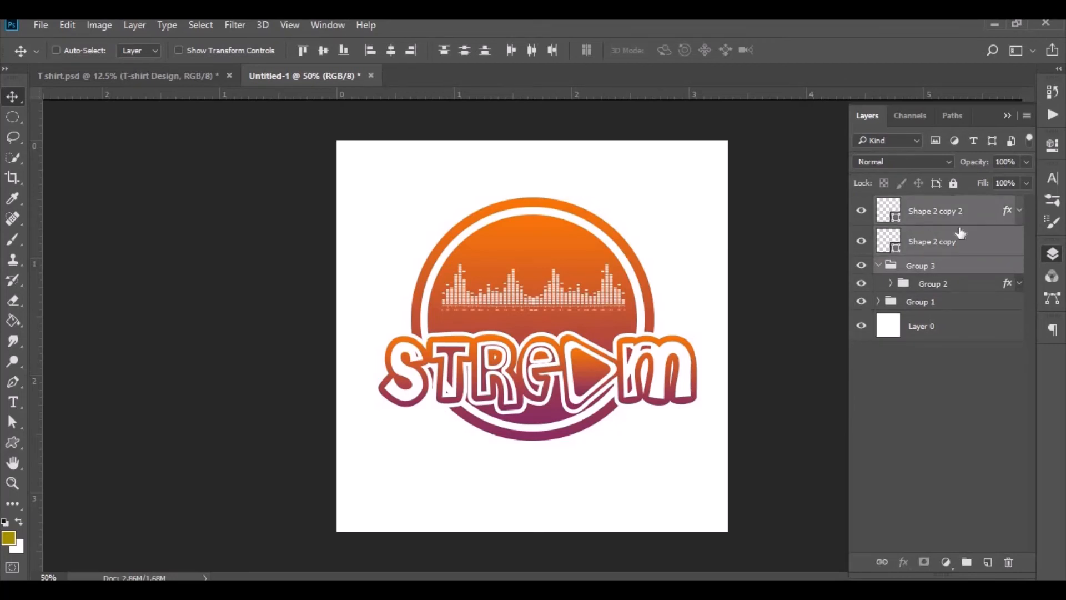
key("shift+Up")
key("shift+Up")
key("shift+Up")
key("shift+Up")
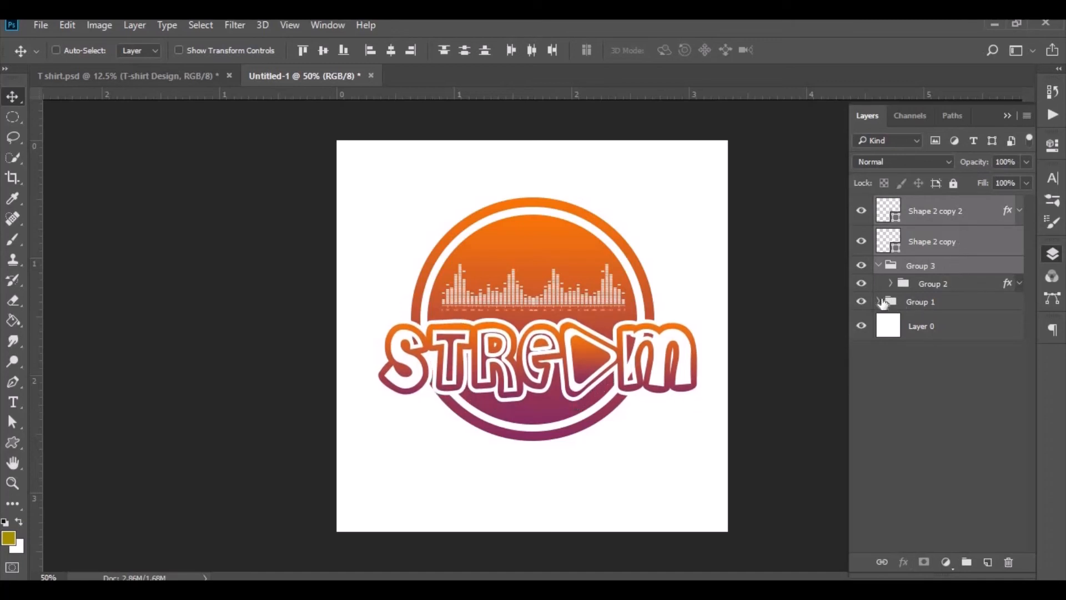
- Move the two sound-wave shape layers out of Group 1 to the top of the layer stack
left_click(881, 301)
left_click(944, 336)
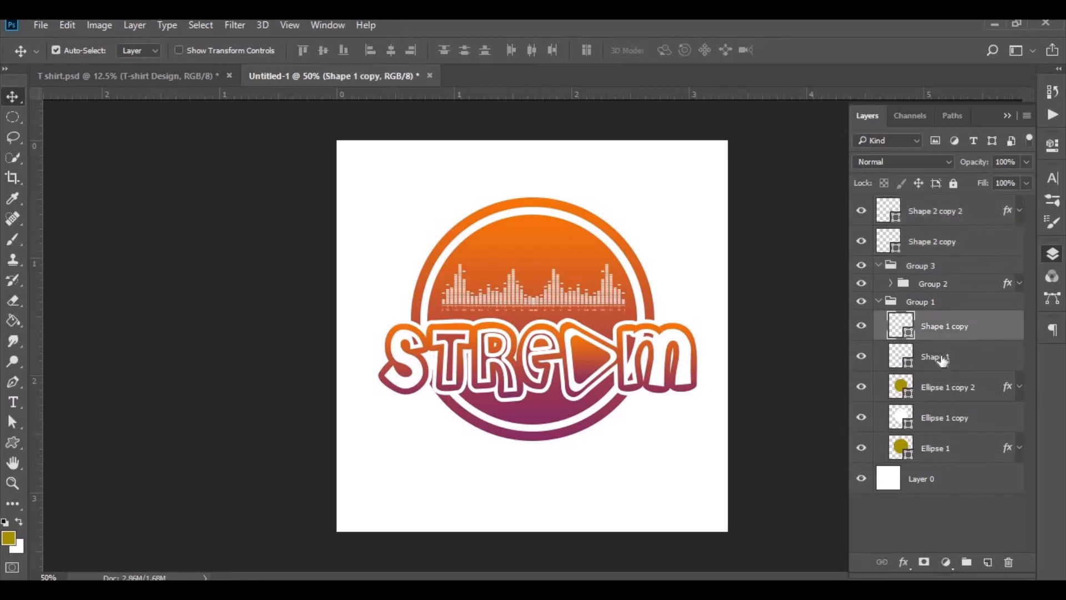
left_click(944, 356, "ctrl")
left_click_drag(939, 335, 935, 211)
left_click(878, 362)
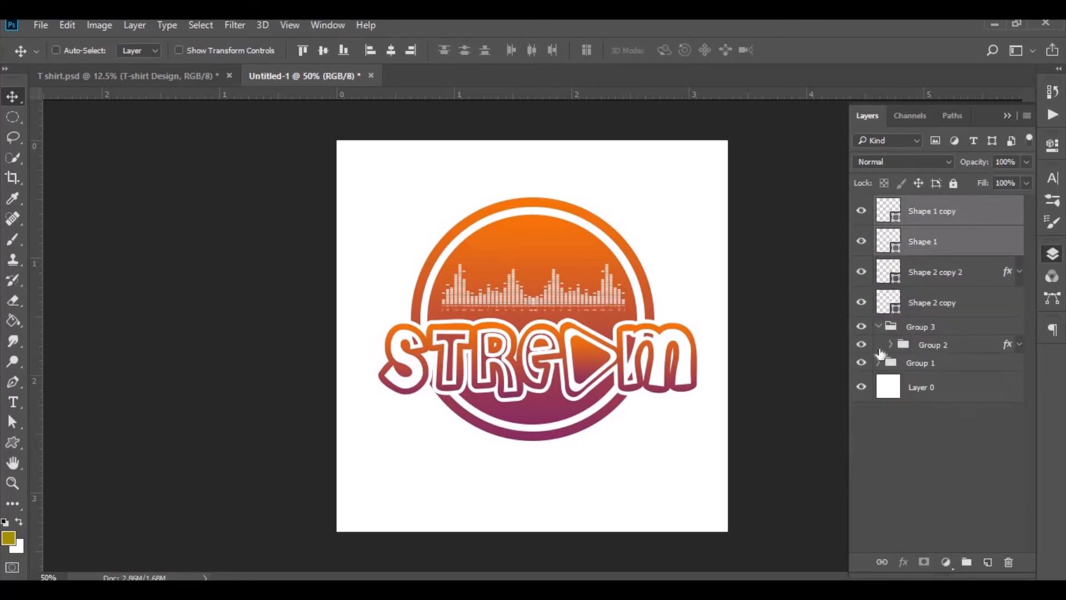
- Scale the wave, text and play-icon layers together to about 95%, rotate them about -8.6° and shift them slightly
left_click(878, 327)
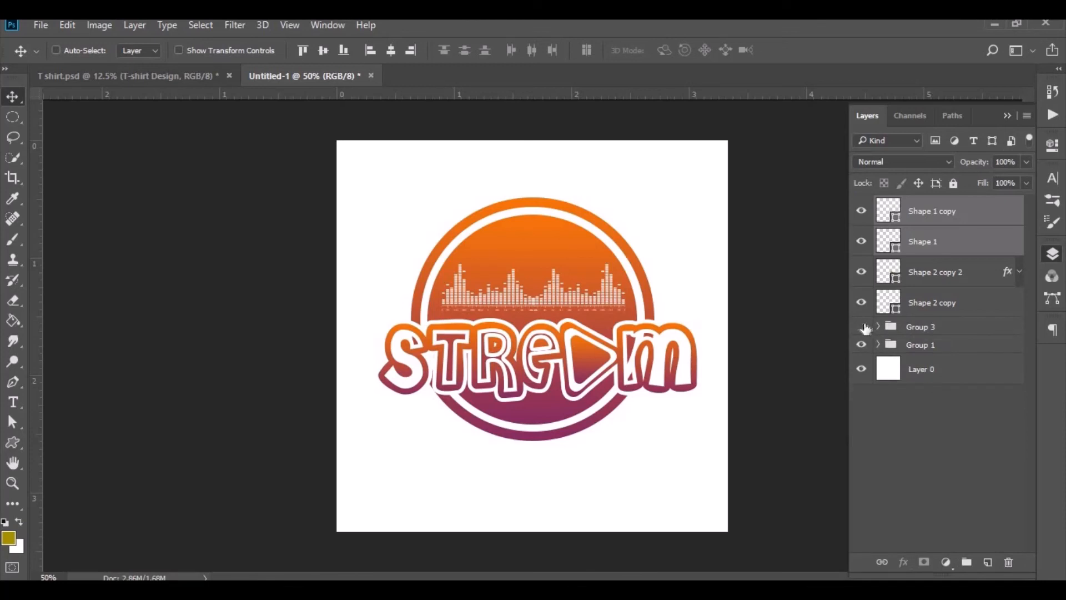
left_click(861, 326)
left_click(861, 327)
left_click(930, 327)
left_click(933, 304, "ctrl")
left_click(933, 281, "ctrl")
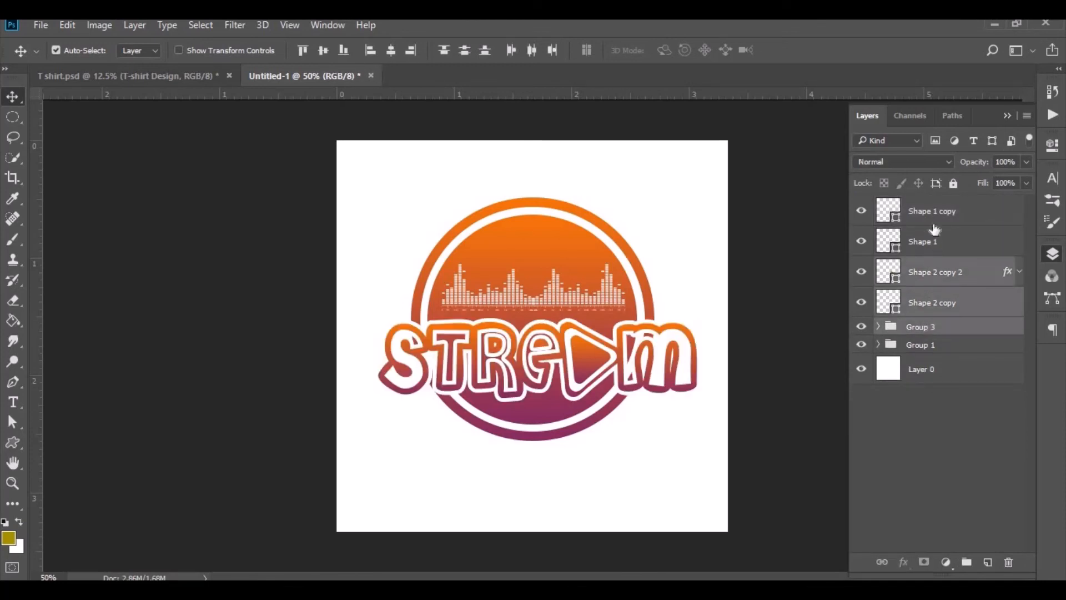
left_click(936, 241, "ctrl")
left_click(935, 221, "ctrl")
key("ctrl+t")
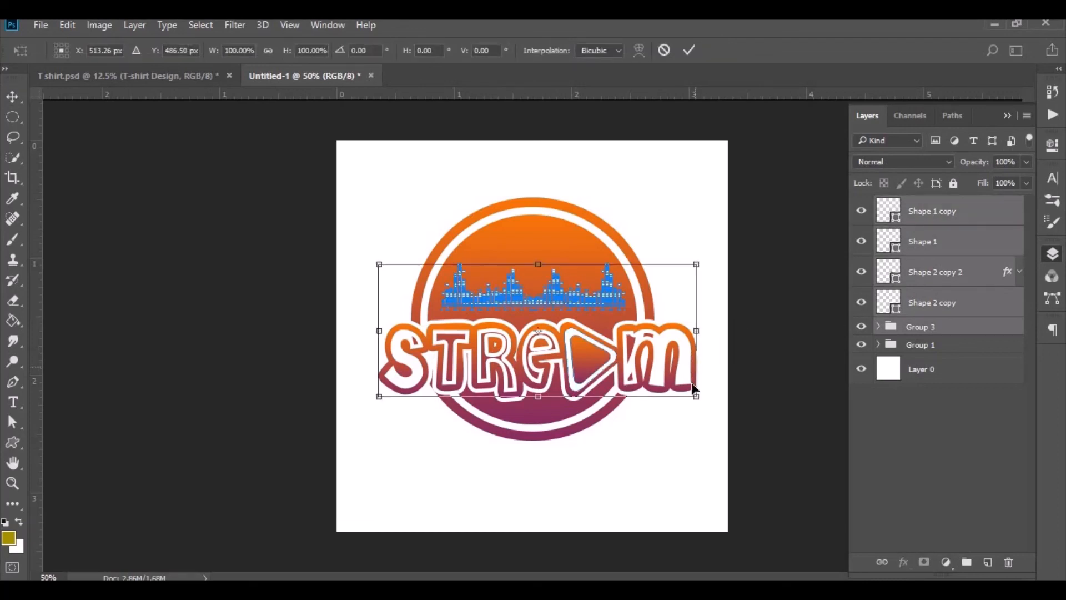
mouse_move(693, 392)
left_mouse_down()
mouse_move(695, 373)
mouse_move(689, 398)
left_mouse_up()
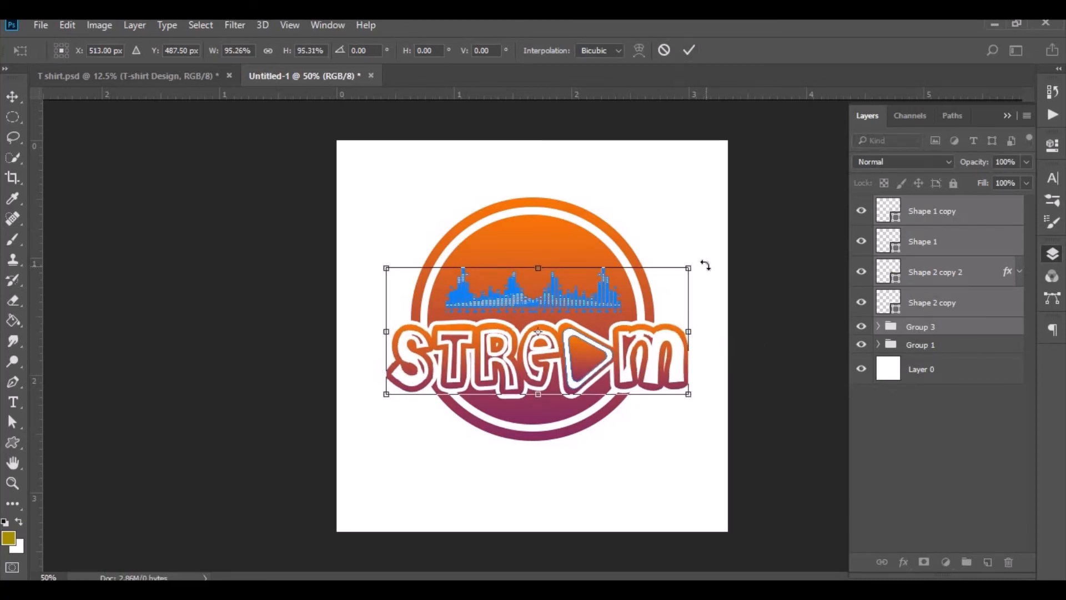
left_click_drag(705, 266, 708, 222)
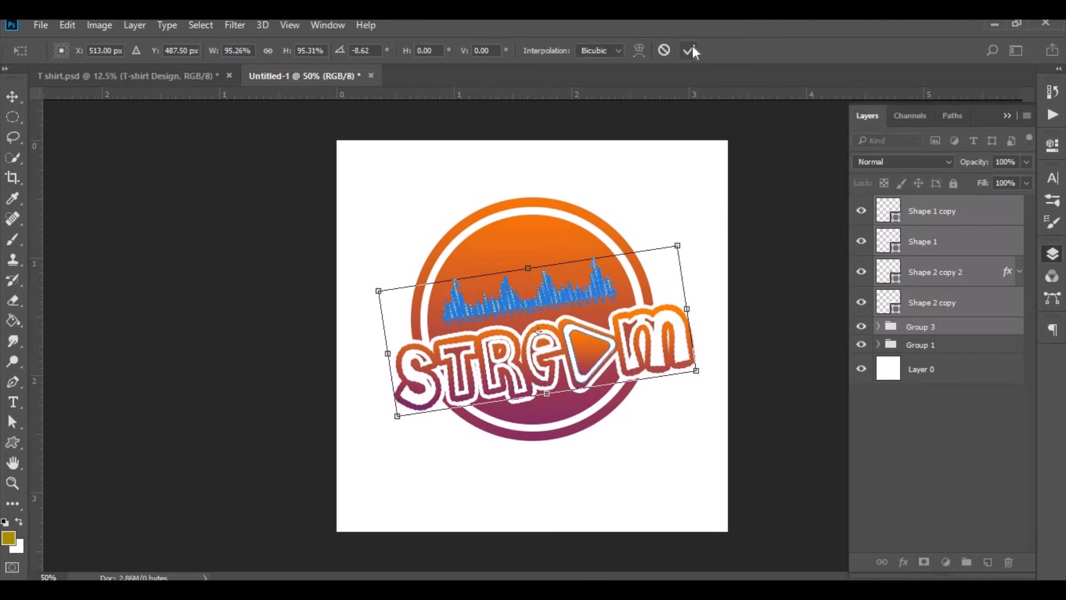
left_click(692, 50)
mouse_move(514, 334)
left_mouse_down()
mouse_move(521, 341)
mouse_move(509, 341)
left_mouse_up()
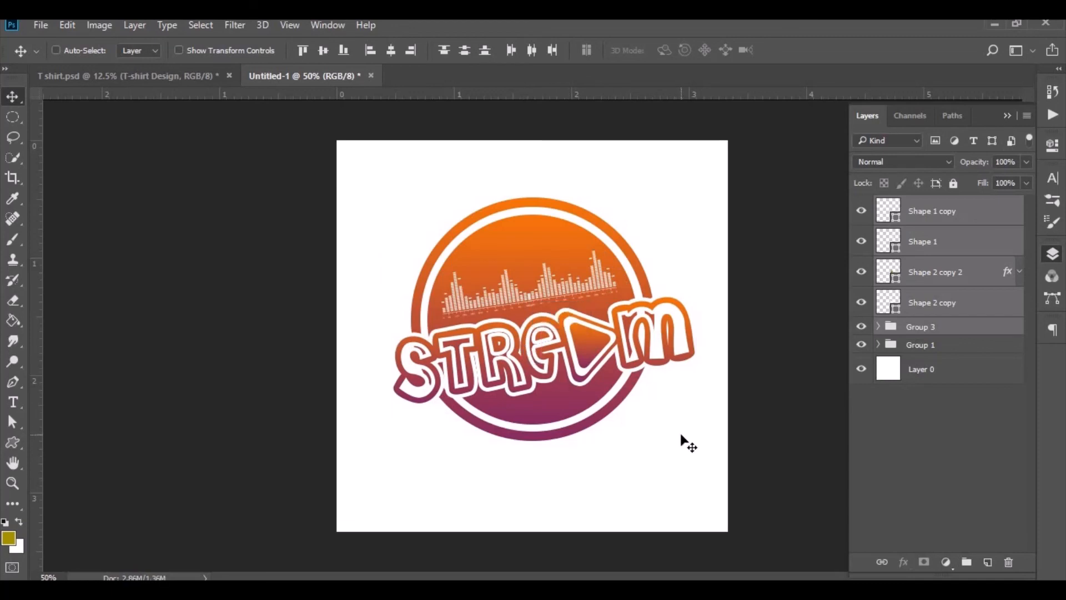